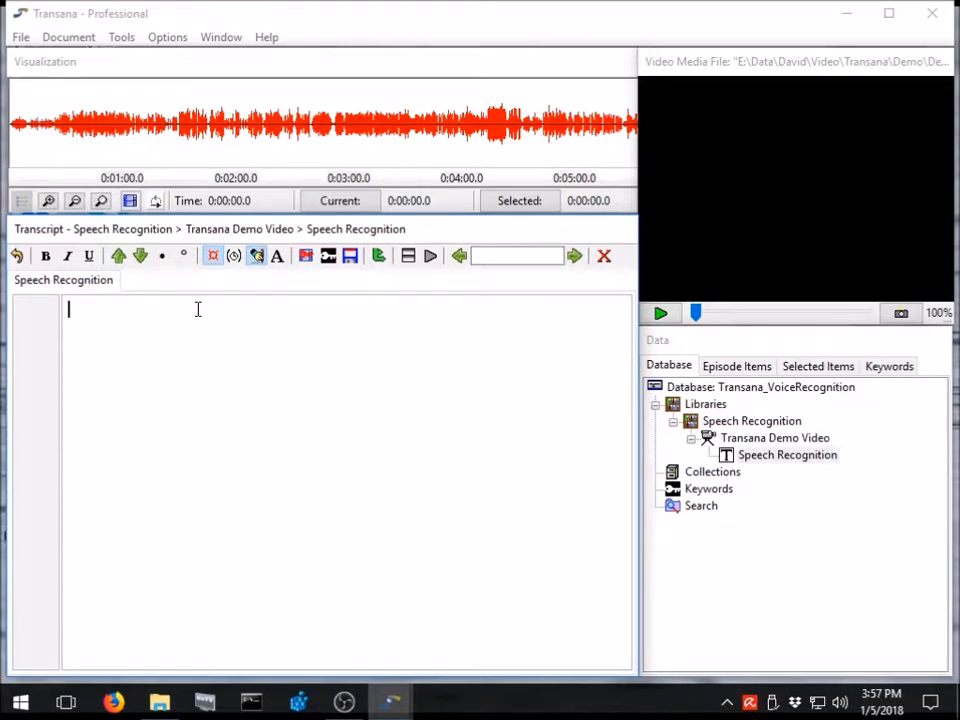
Start Windows dictation for the empty Speech Recognition transcript and play the first few seconds of the demo video.
{"action": "key", "text": "super+h"}
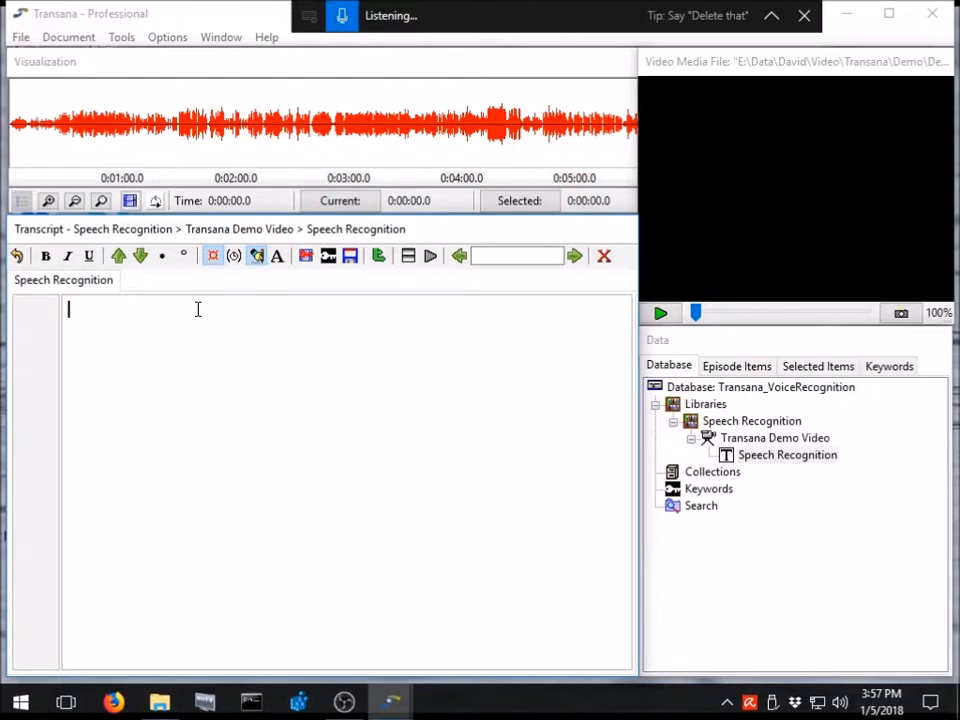
{"action": "key", "text": "ctrl+s"}
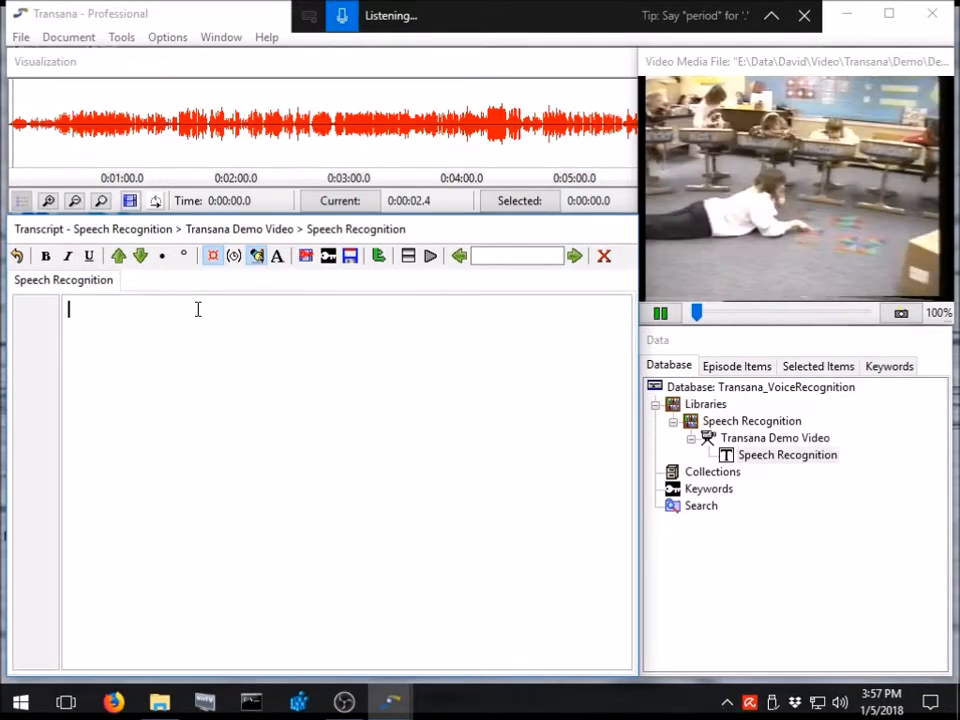
{"action": "key", "text": "ctrl+s"}
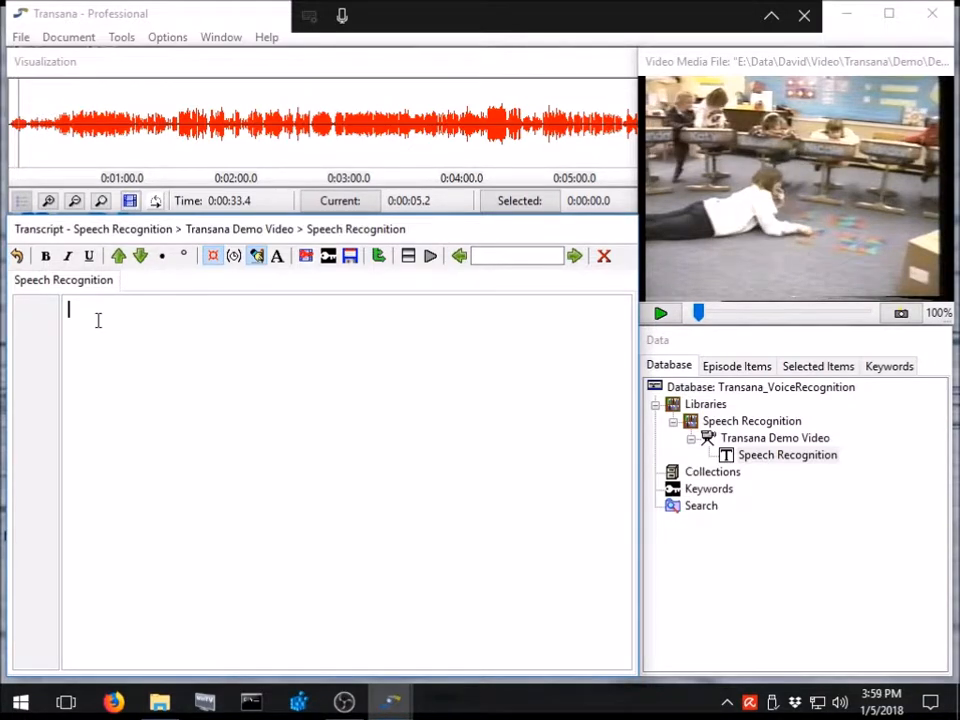
{"action": "key", "text": "ctrl+s"}
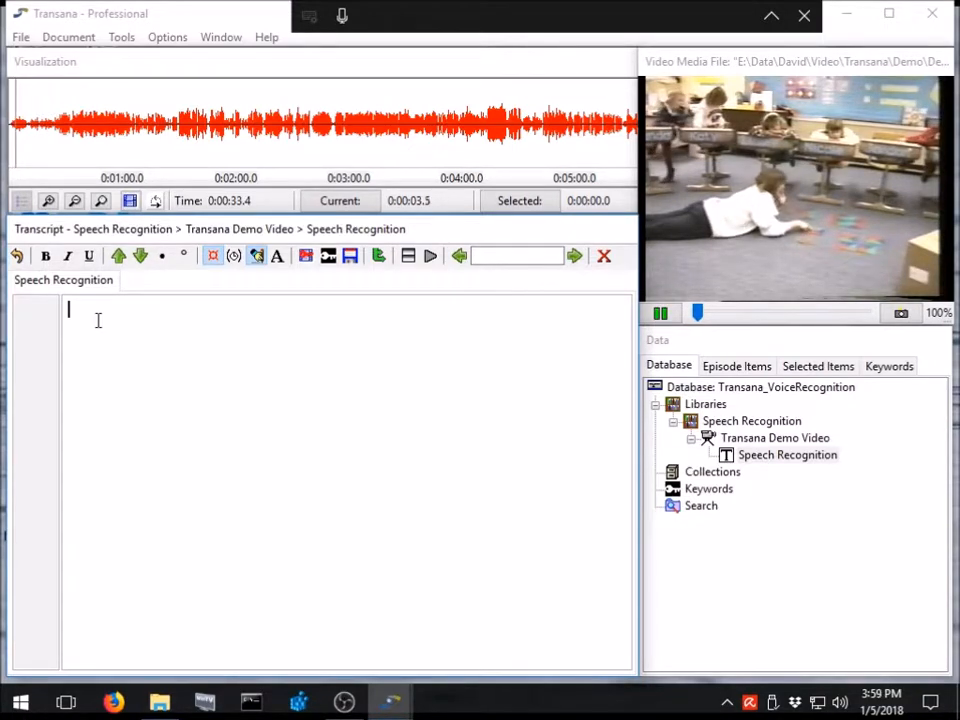
Try dictating into the transcript while the demo video keeps playing, and pause the video.
{"action": "left_click", "coordinate": [342, 13]}
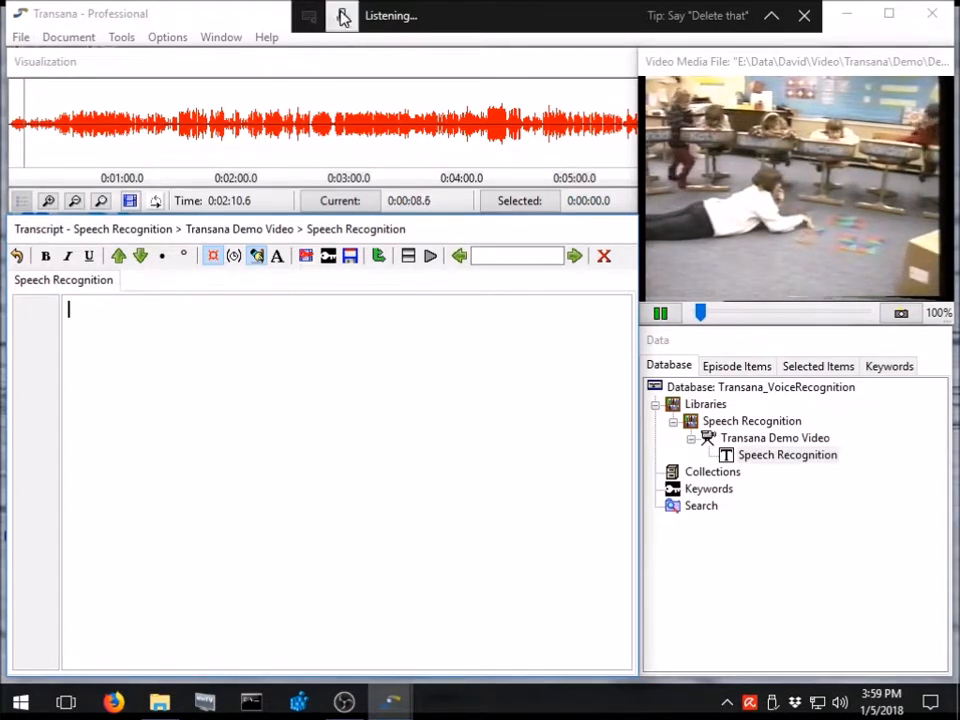
{"action": "left_click", "coordinate": [344, 18]}
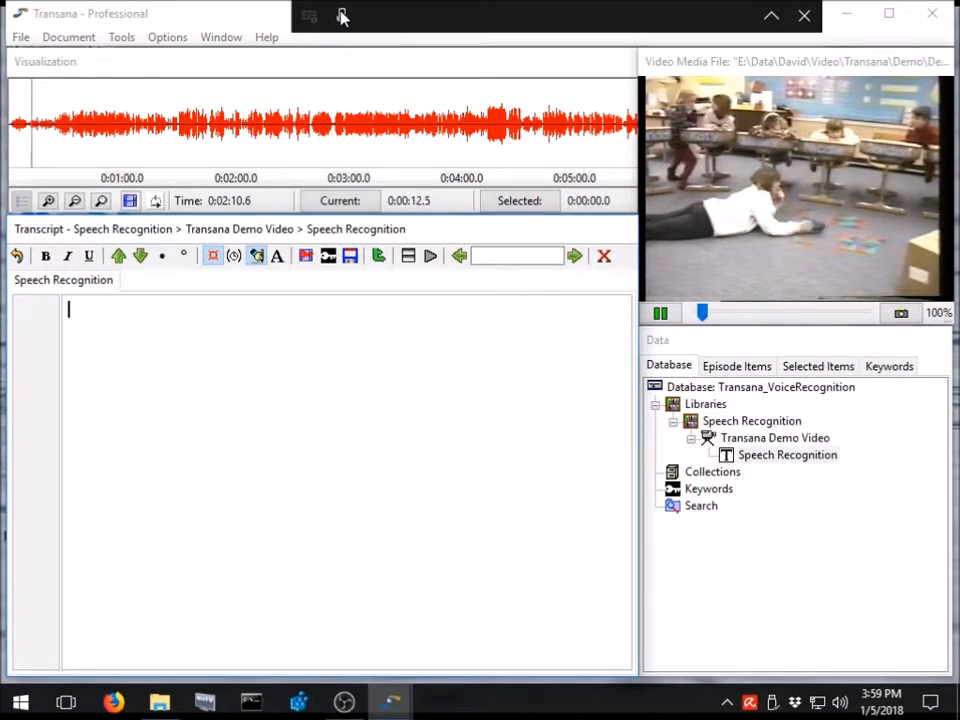
{"action": "key", "text": "ctrl+s"}
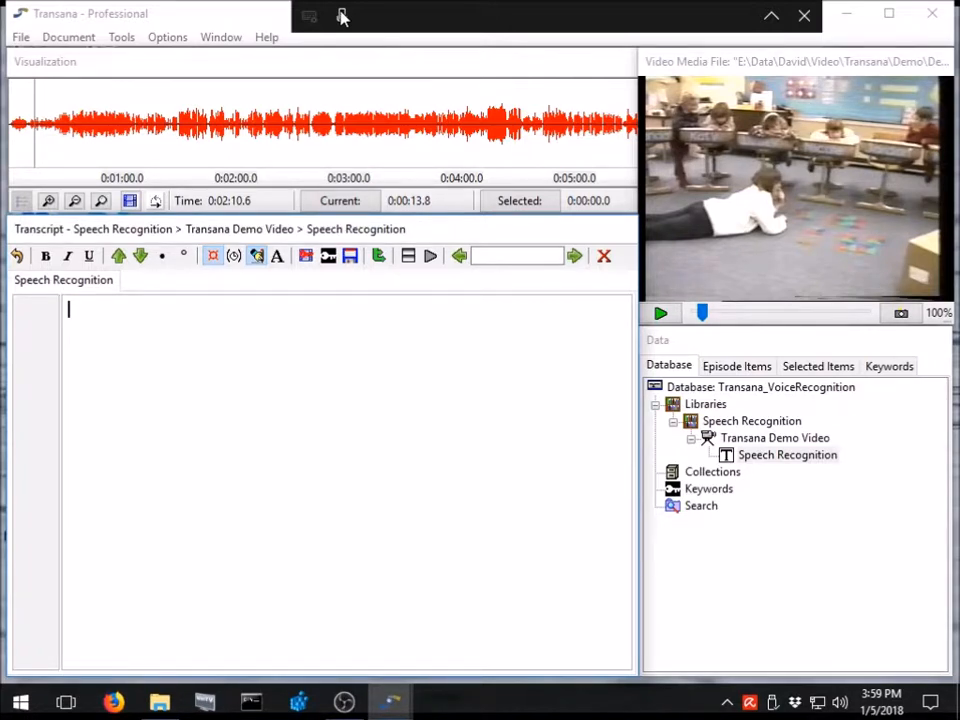
Play the video's opening sentence and dictate "Well this is the car they started with and they want it to look like that".
{"action": "key", "text": "ctrl+s"}
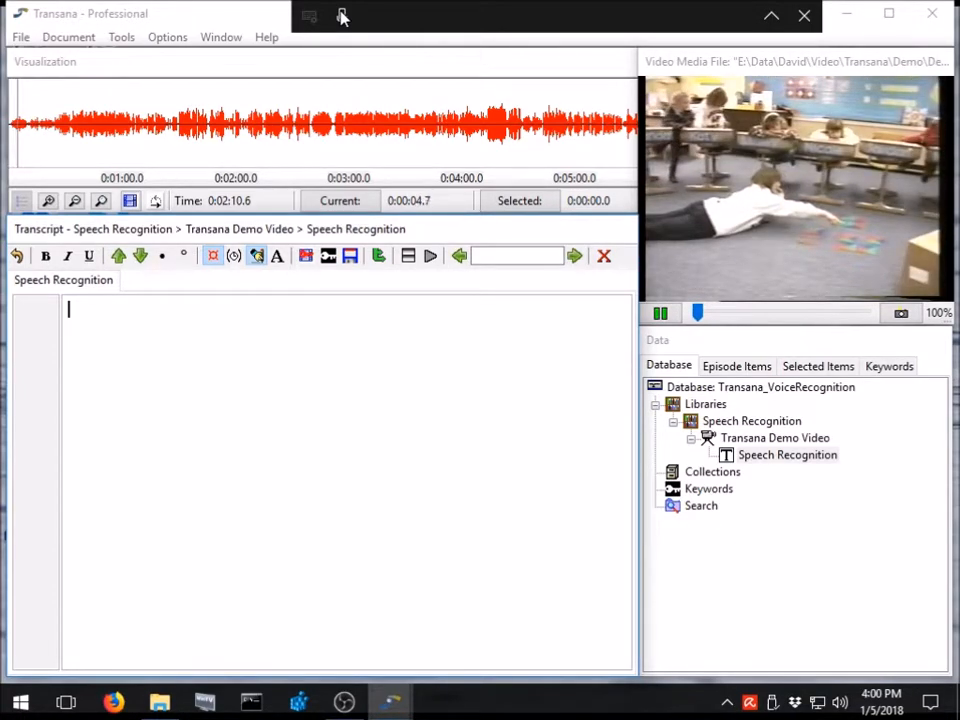
{"action": "key", "text": "ctrl+s"}
{"action": "left_click", "coordinate": [341, 17]}
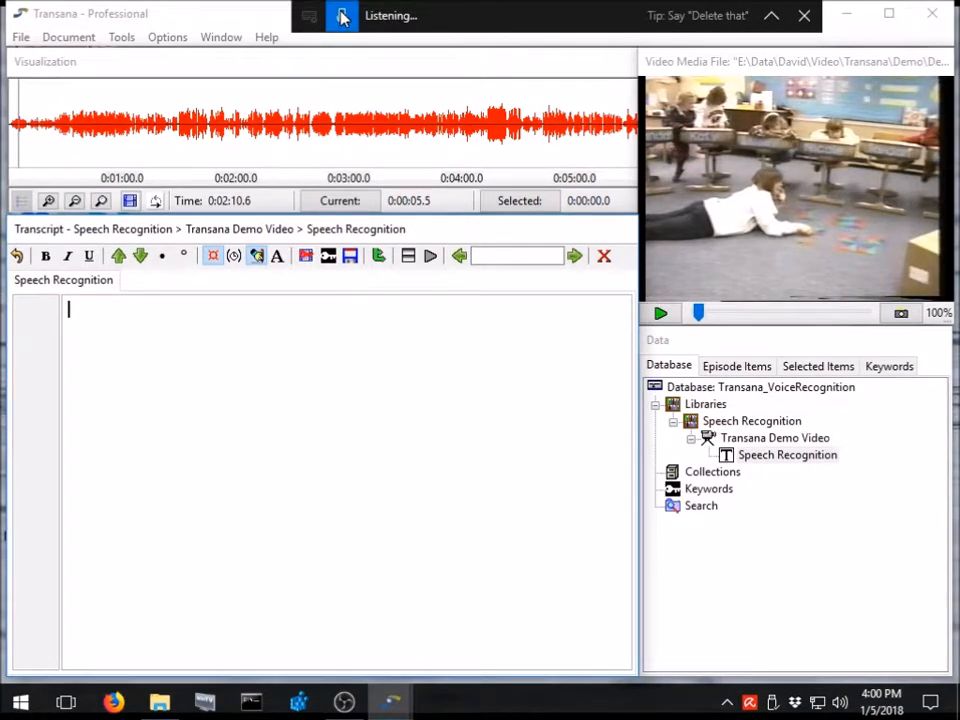
{"action": "left_click", "coordinate": [341, 17]}
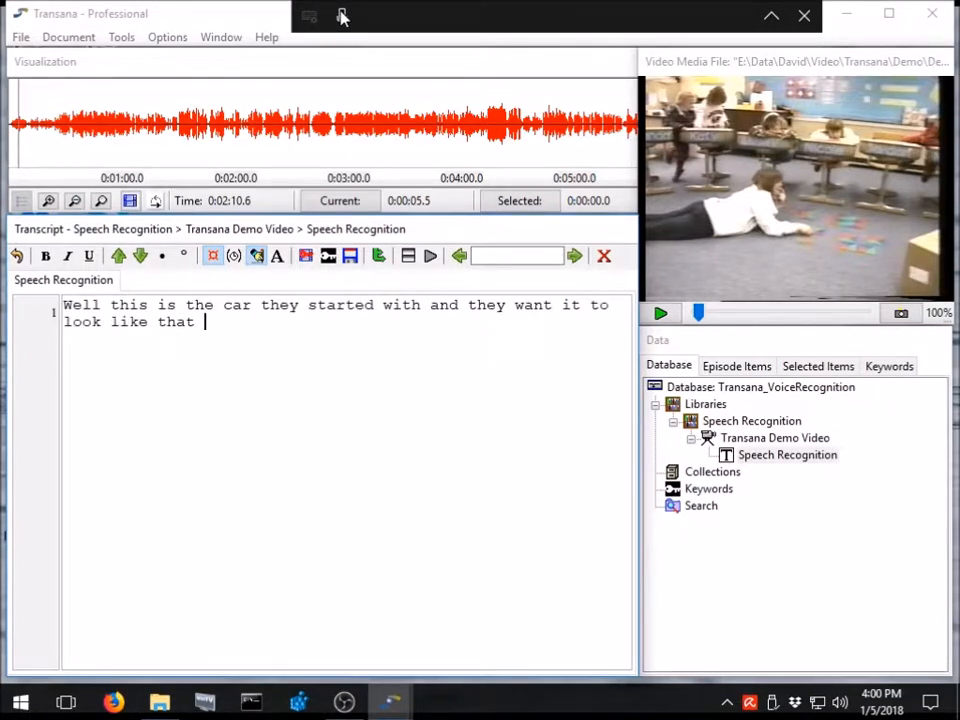
Correct "car" to "core" in the first sentence of the transcript and end the sentence with a period.
{"action": "key", "text": "Up"}
{"action": "key", "text": "Right"}
{"action": "key", "text": "Right"}
{"action": "key", "text": "Right"}
{"action": "key", "text": "Delete"}
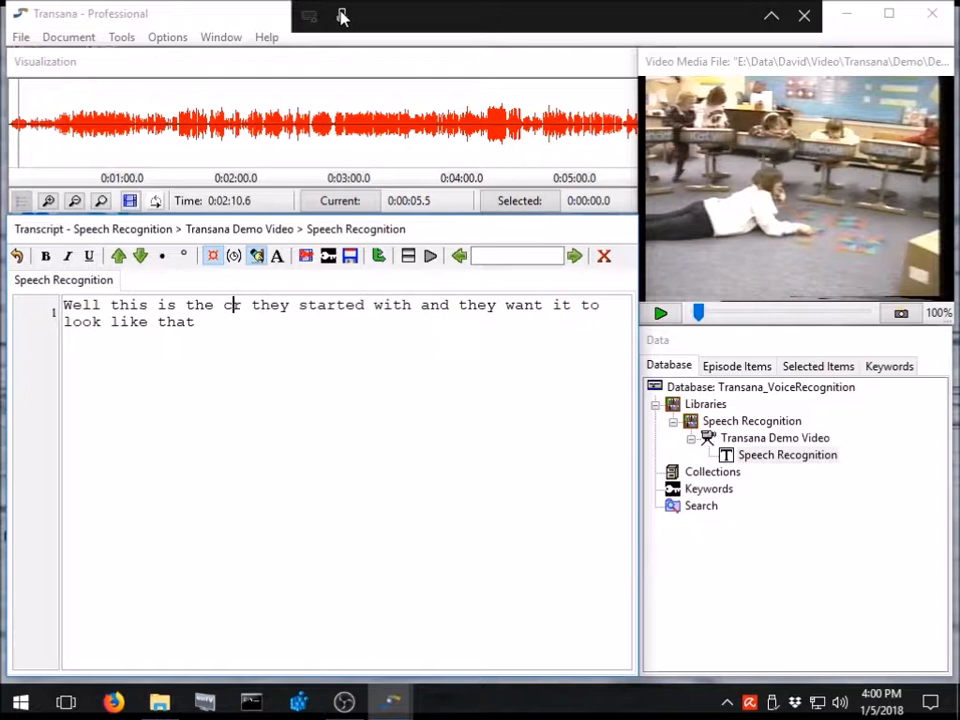
{"action": "type", "text": "o"}
{"action": "key", "text": "Right"}
{"action": "type", "text": "e"}
{"action": "key", "text": "Down"}
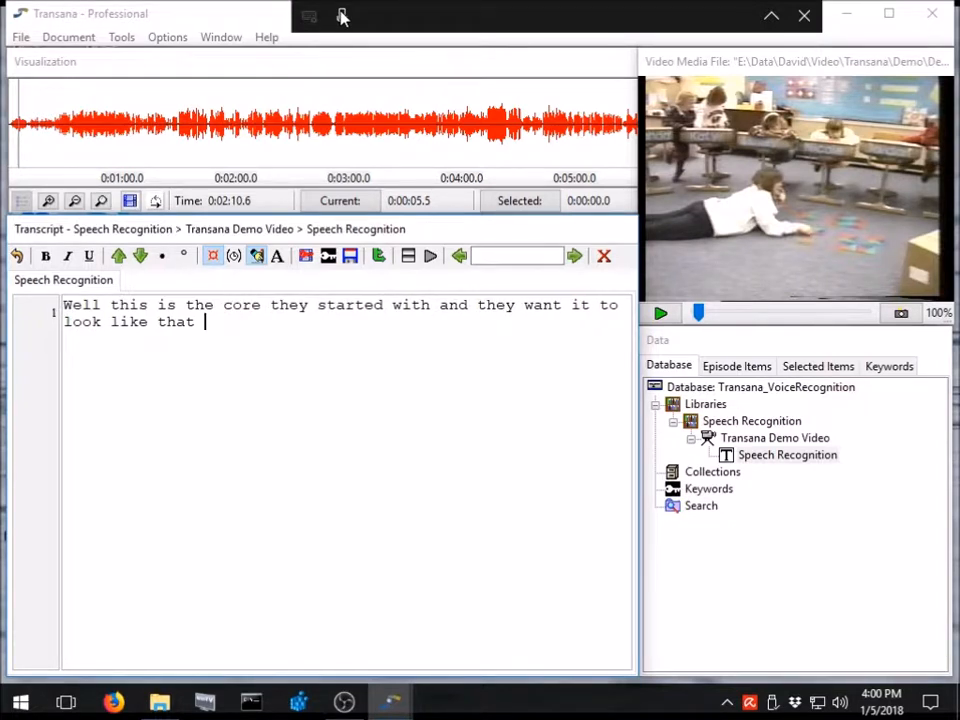
{"action": "type", "text": "."}
Insert a time code, play the next phrase of the video and dictate "I'm going to first flip it up.".
{"action": "key", "text": "ctrl+t"}
{"action": "key", "text": "ctrl+s"}
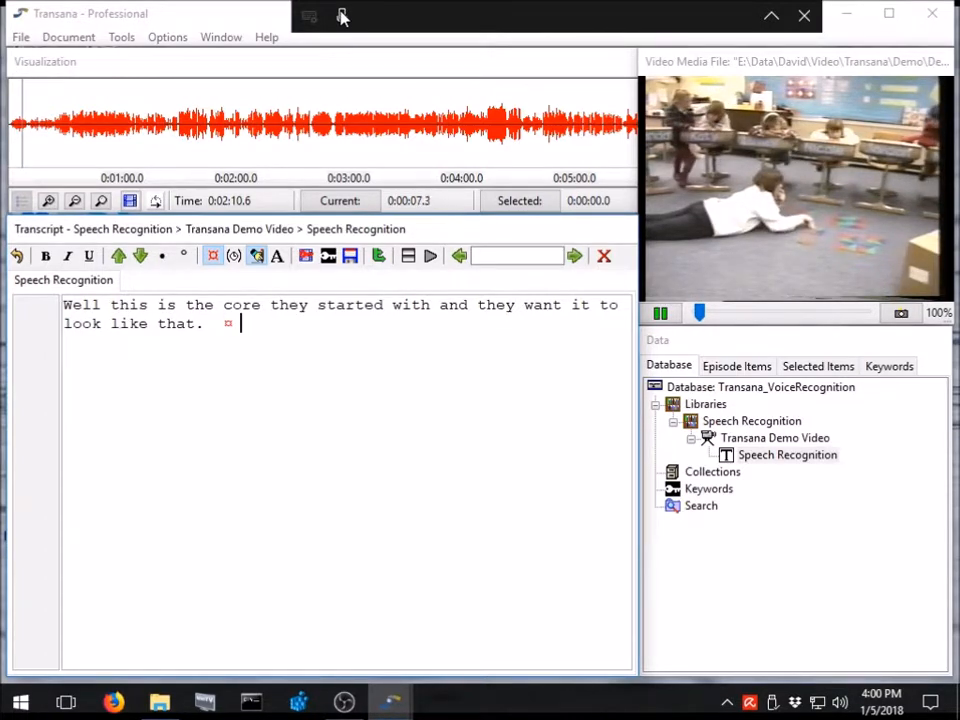
{"action": "key", "text": "ctrl+s"}
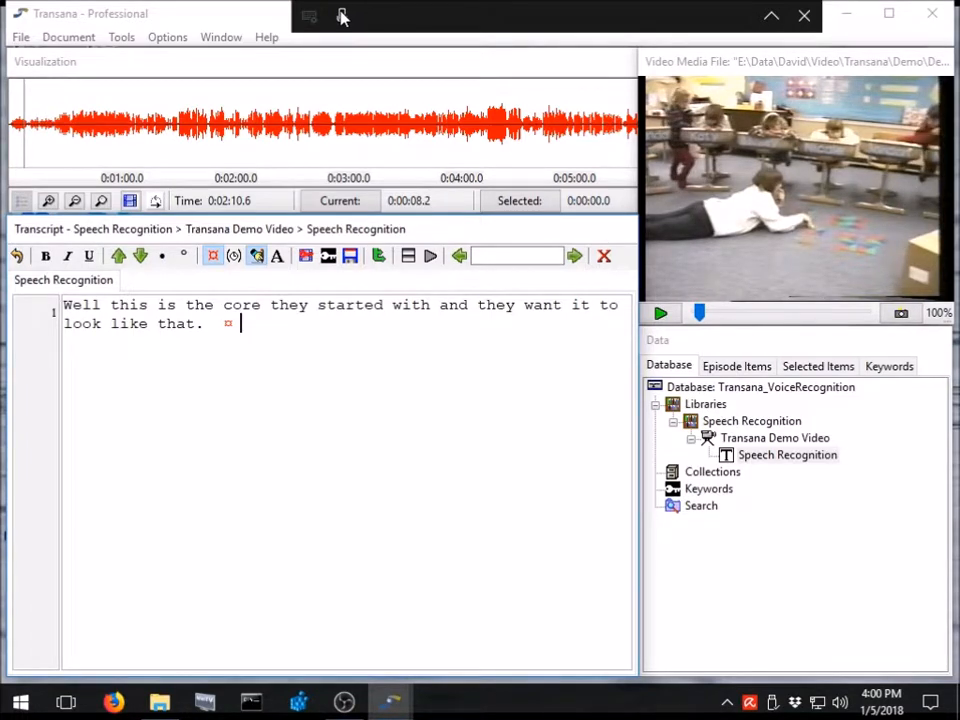
{"action": "left_click", "coordinate": [342, 16]}
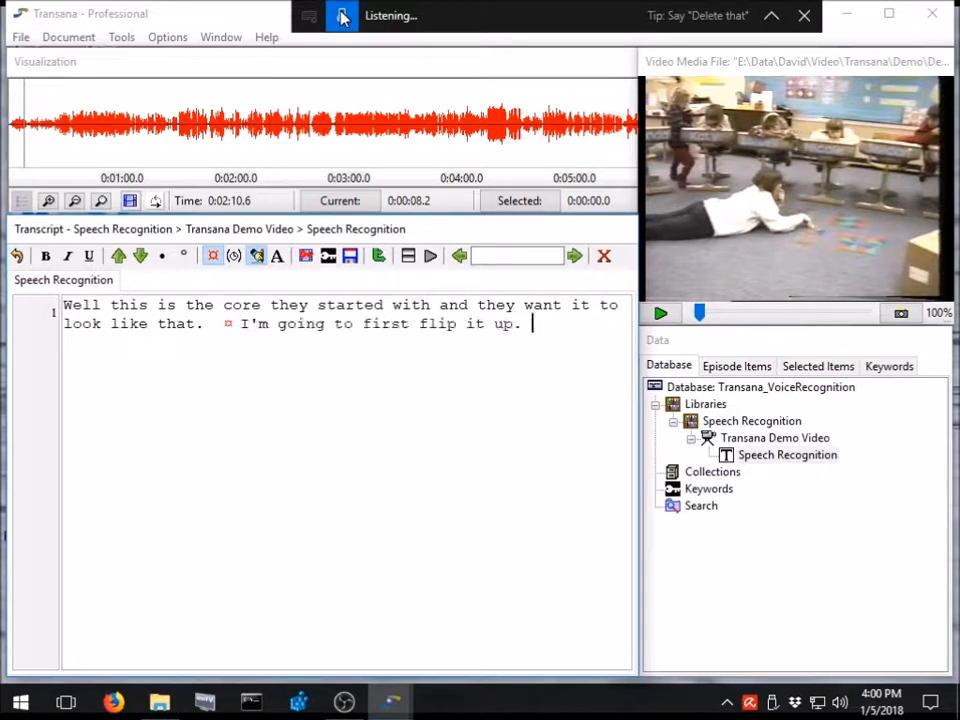
{"action": "left_click", "coordinate": [342, 16]}
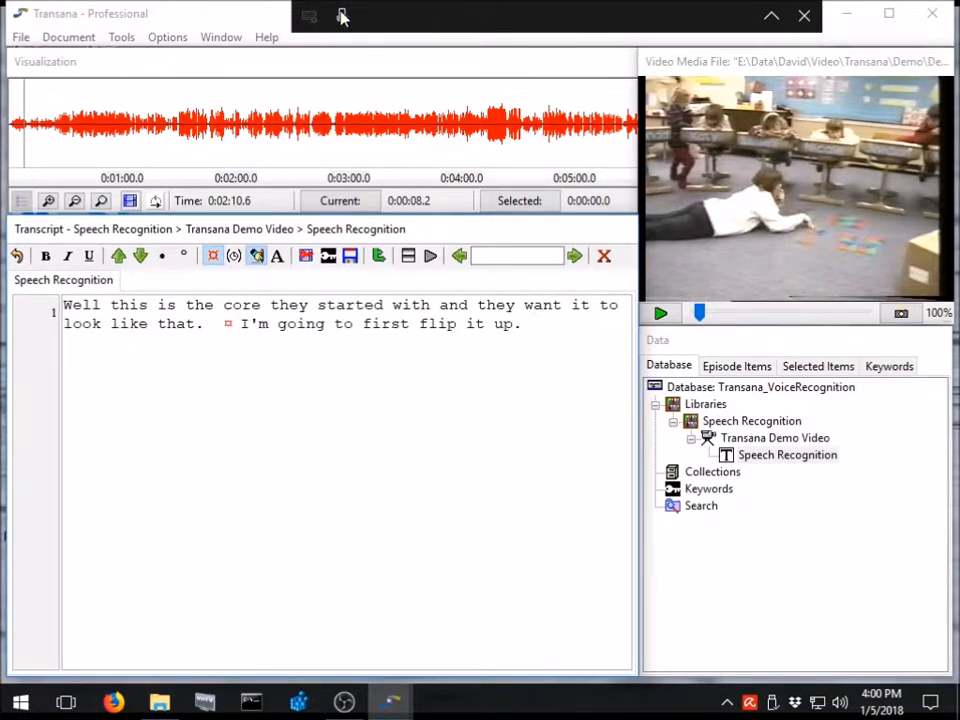
Insert a time code after "flip it up.", play the following phrase and dictate "Watch what happens.".
{"action": "key", "text": "ctrl+t"}
{"action": "key", "text": "ctrl+s"}
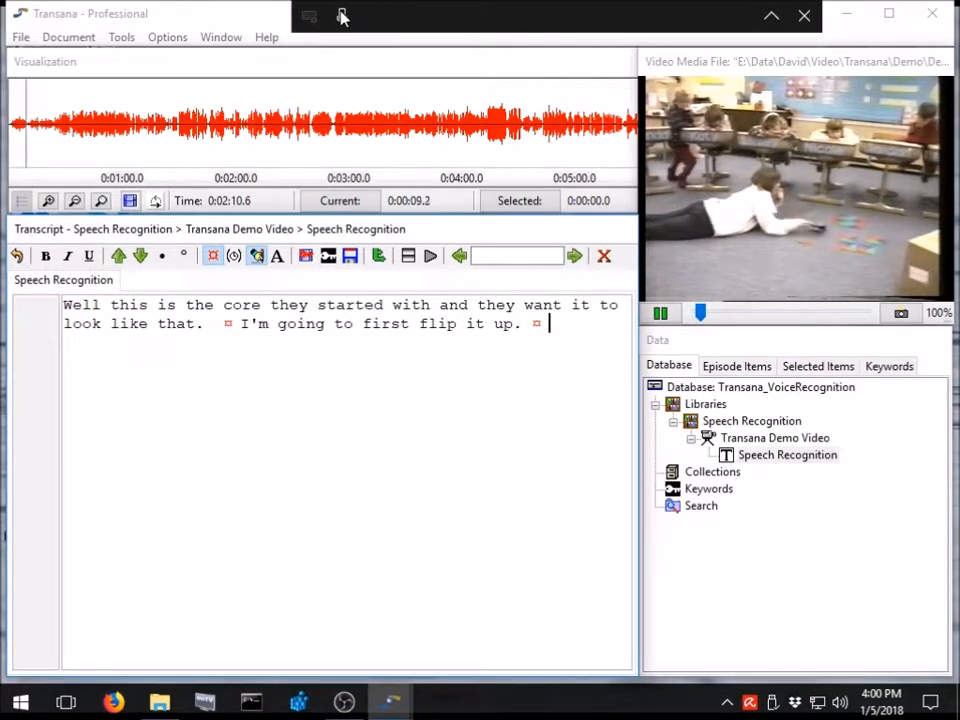
{"action": "key", "text": "ctrl+s"}
{"action": "left_click", "coordinate": [341, 16]}
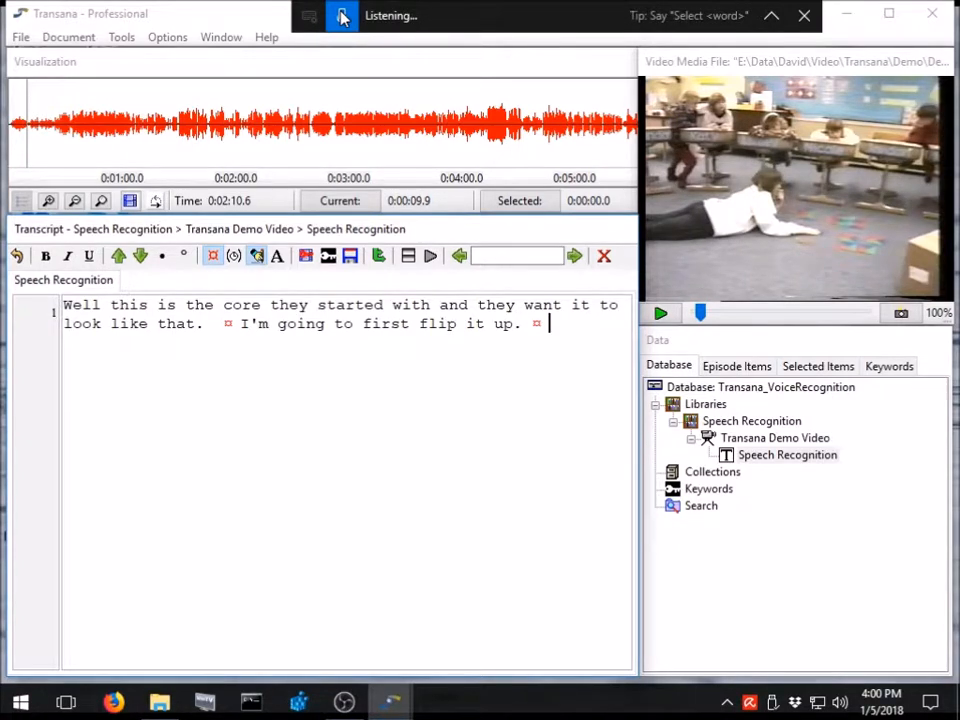
{"action": "left_click", "coordinate": [341, 16]}
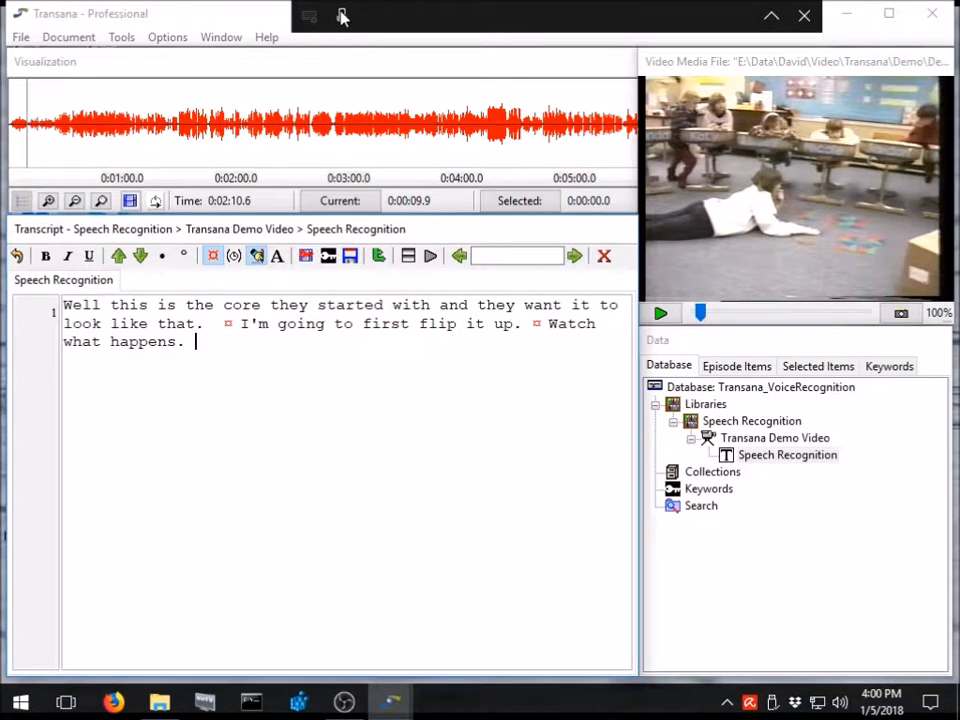
Insert a time code, play on and dictate "OK now I'm going to go back to where we started and now I'm going to flip it down.".
{"action": "key", "text": "ctrl+t"}
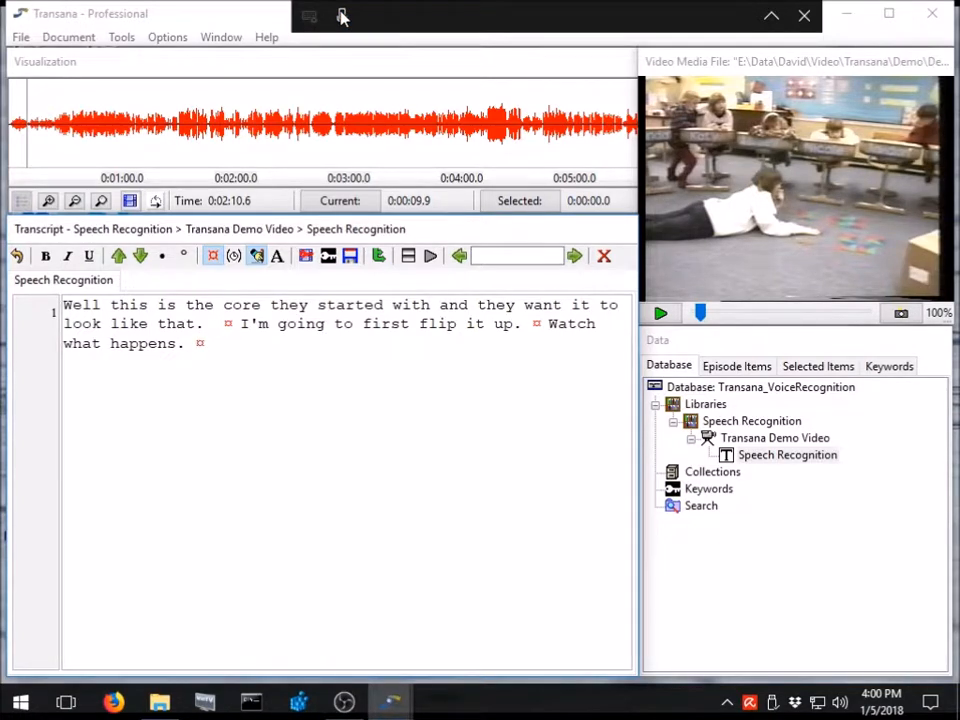
{"action": "key", "text": "ctrl+s"}
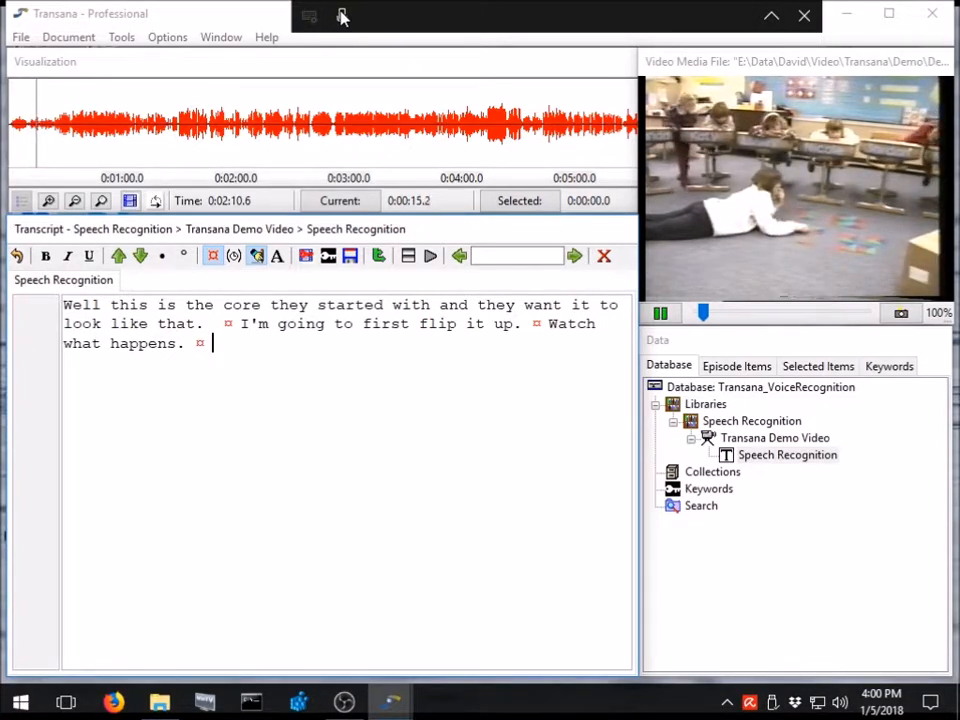
{"action": "key", "text": "ctrl+s"}
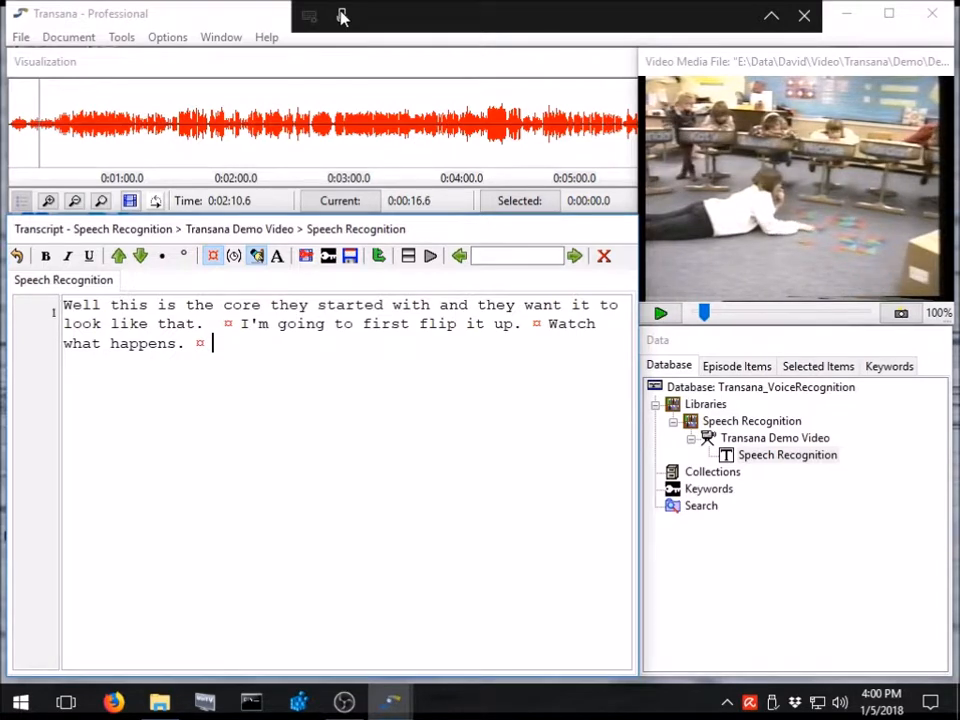
{"action": "left_click", "coordinate": [341, 17]}
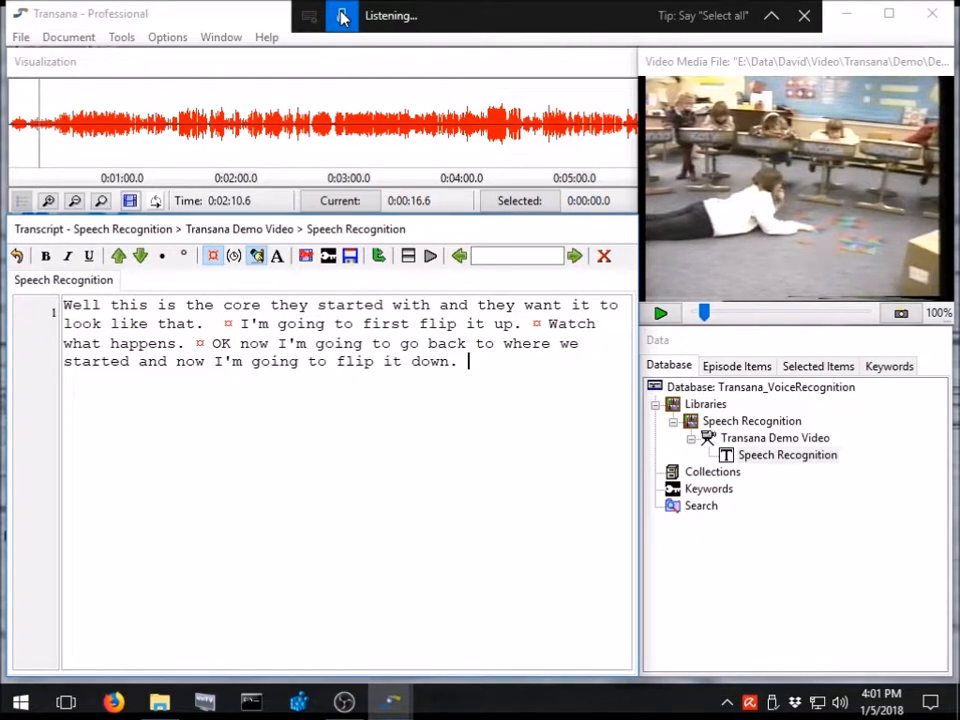
{"action": "left_click", "coordinate": [341, 16]}
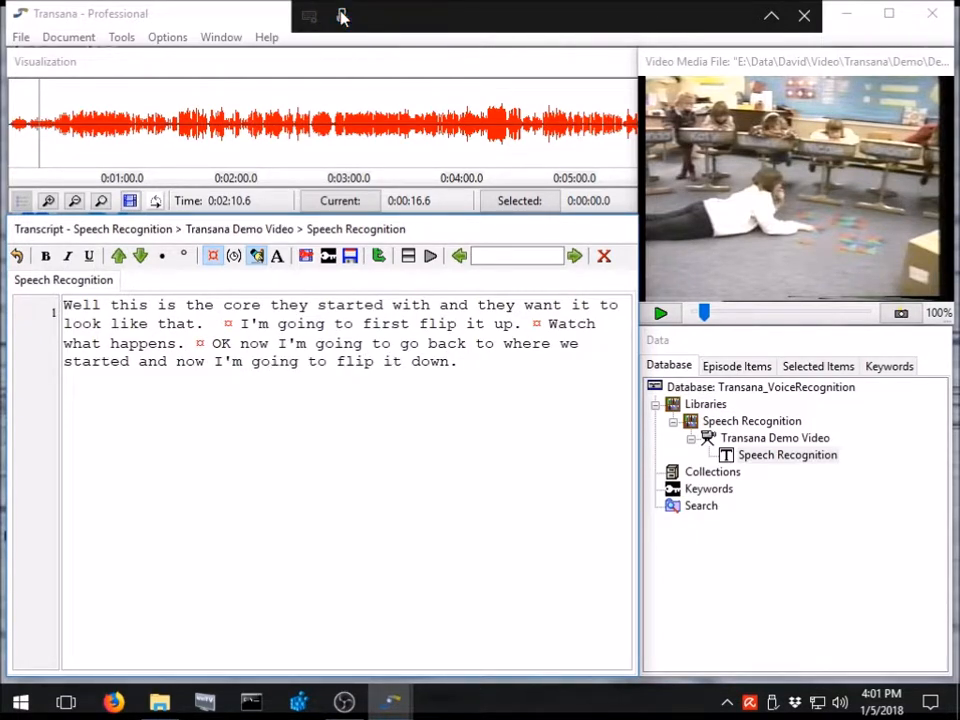
Play the next few seconds of the video and dictate "what happens each time?" after the flip-down sentence.
{"action": "key", "text": "ctrl+d"}
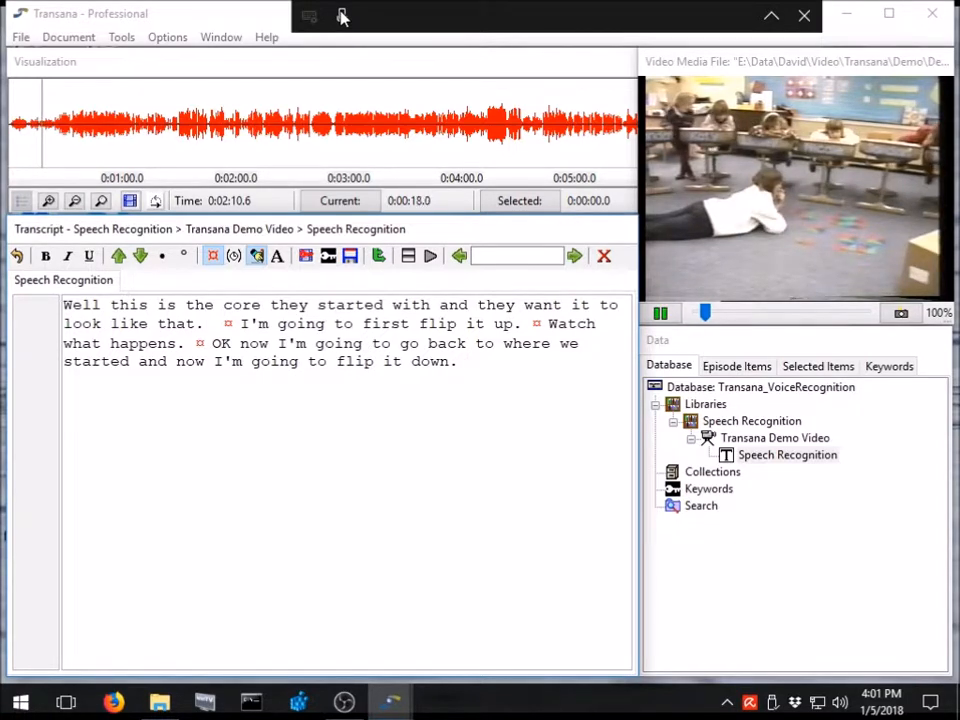
{"action": "key", "text": "ctrl+d"}
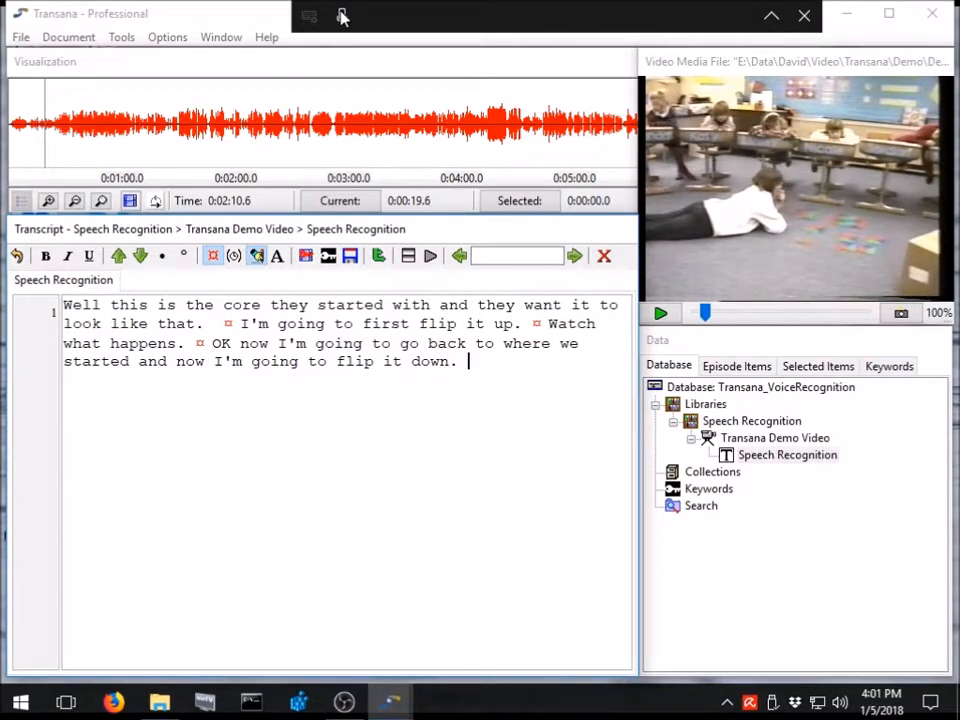
{"action": "left_click", "coordinate": [341, 16]}
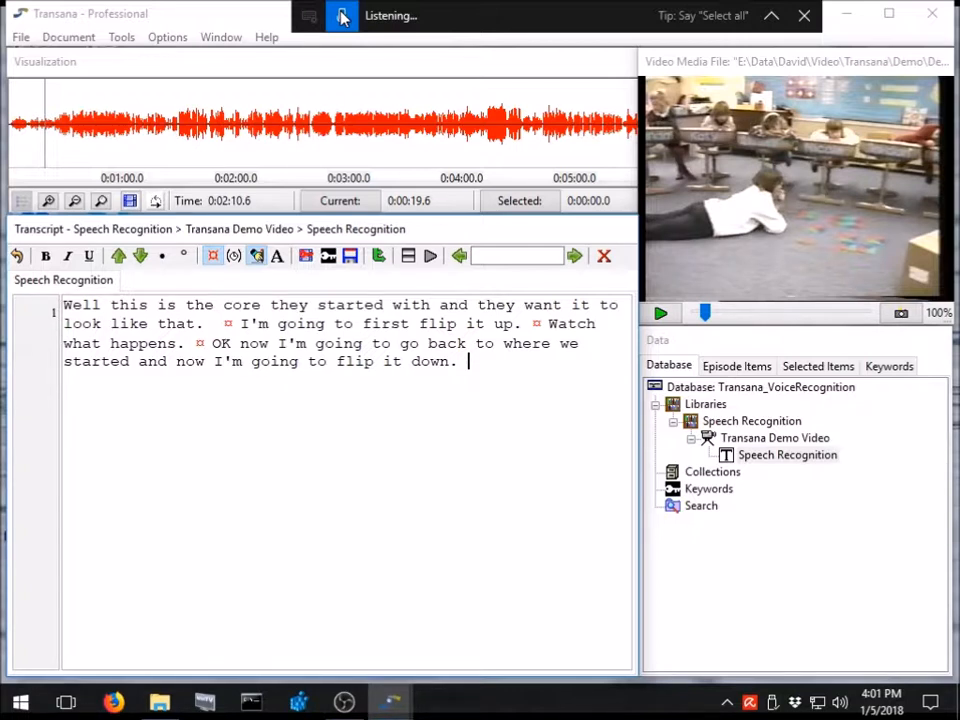
{"action": "left_click", "coordinate": [342, 17]}
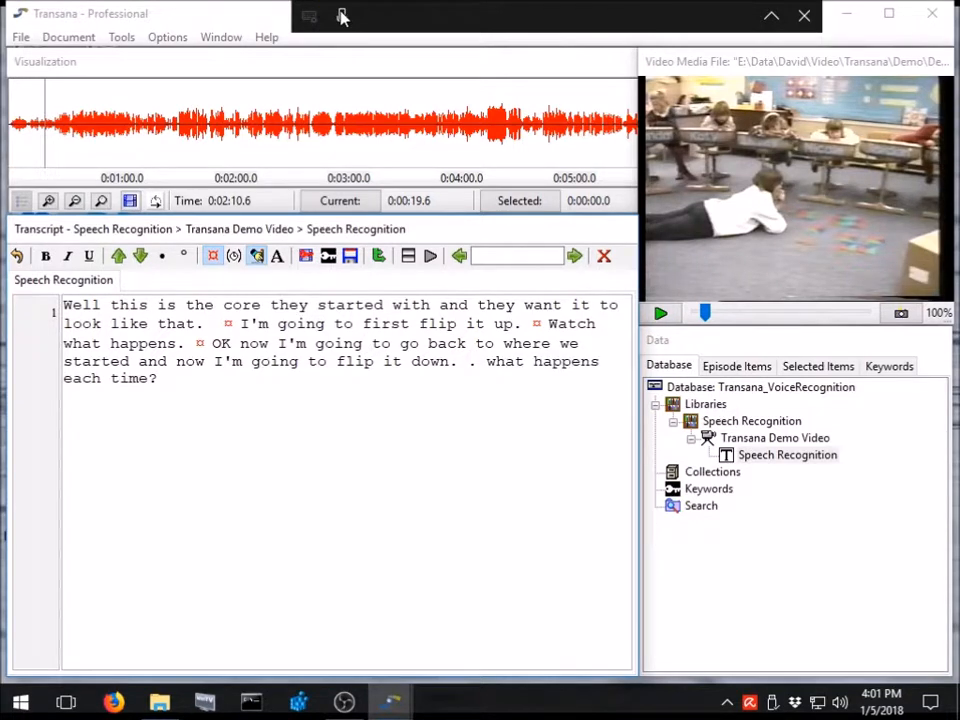
Insert "Hmmm" before the stray period and capitalize "What" in the last dictated question.
{"action": "key", "text": "Up"}
{"action": "key", "text": "Right"}
{"action": "key", "text": "Right"}
{"action": "key", "text": "Right"}
{"action": "key", "text": "Right"}
{"action": "key", "text": "Right"}
{"action": "key", "text": "Right"}
{"action": "key", "text": "Right"}
{"action": "key", "text": "Right"}
{"action": "key", "text": "Right"}
{"action": "key", "text": "Right"}
{"action": "key", "text": "Right"}
{"action": "key", "text": "Right"}
{"action": "key", "text": "Right"}
{"action": "key", "text": "Right"}
{"action": "key", "text": "Right"}
{"action": "key", "text": "Right"}
{"action": "key", "text": "Right"}
{"action": "key", "text": "Right"}
{"action": "key", "text": "Right"}
{"action": "key", "text": "Right"}
{"action": "type", "text": "Hmmm"}
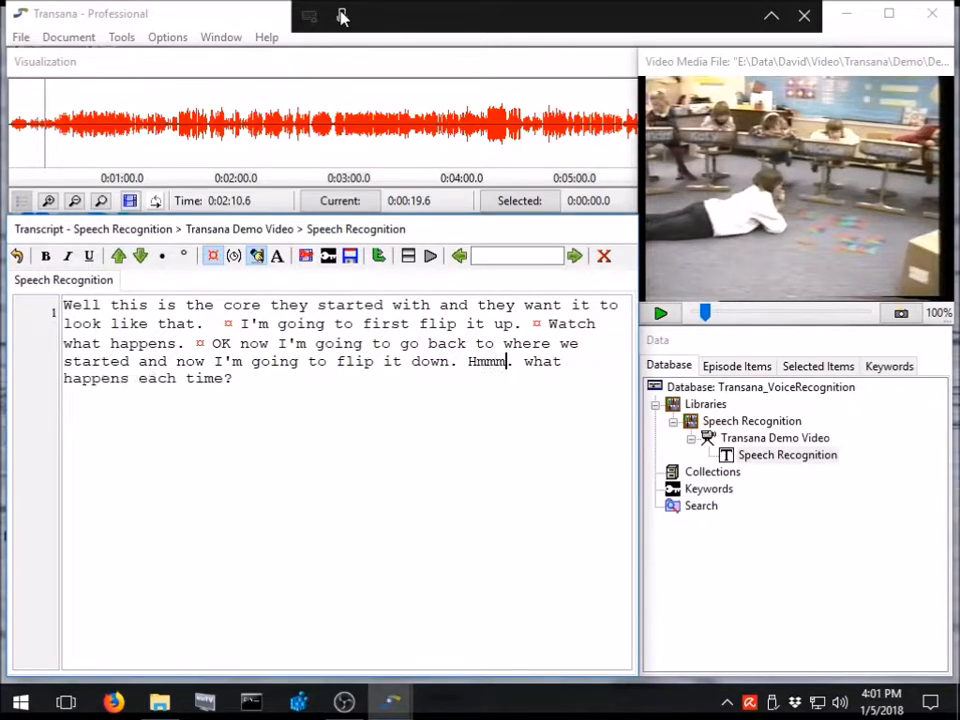
{"action": "key", "text": "Right"}
{"action": "key", "text": "Right"}
{"action": "key", "text": "Right"}
{"action": "key", "text": "BackSpace"}
{"action": "type", "text": "W"}
Start a new paragraph after a blank line, insert a time code, play the next passage and dictate "It's the same.".
{"action": "left_click", "coordinate": [330, 381]}
{"action": "key", "text": "Return"}
{"action": "key", "text": "Return"}
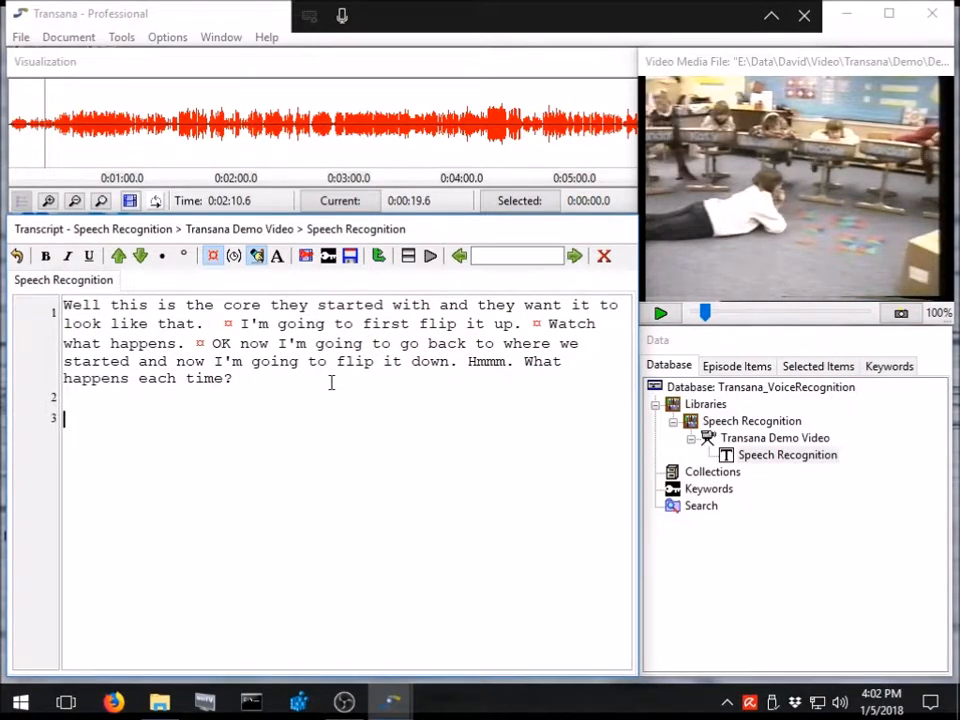
{"action": "key", "text": "ctrl+t"}
{"action": "key", "text": "ctrl+s"}
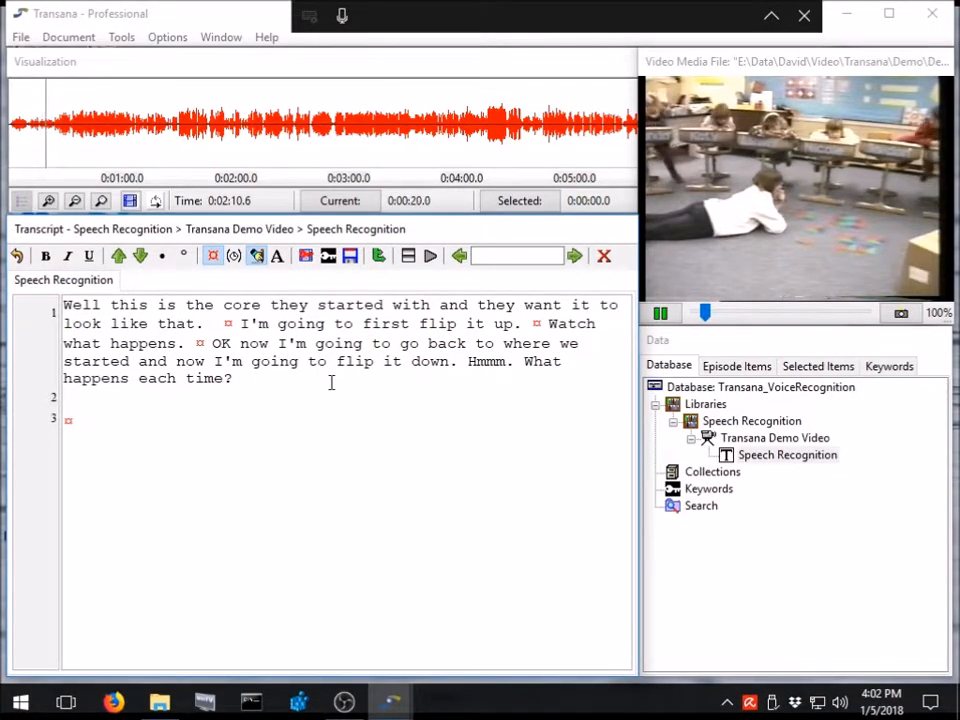
{"action": "key", "text": "ctrl+s"}
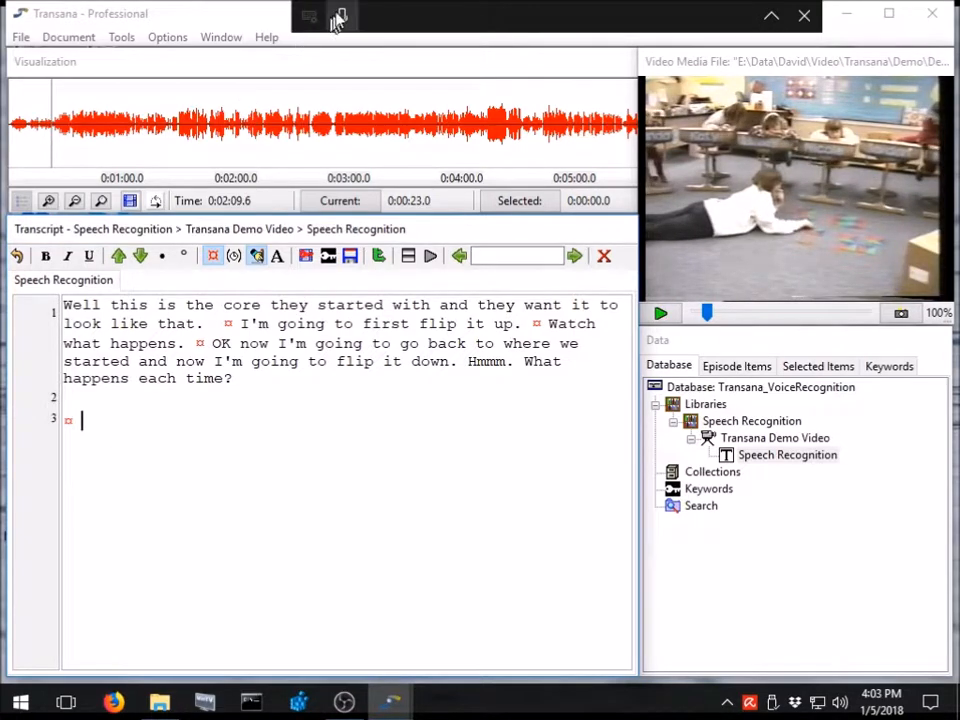
{"action": "left_click", "coordinate": [341, 16]}
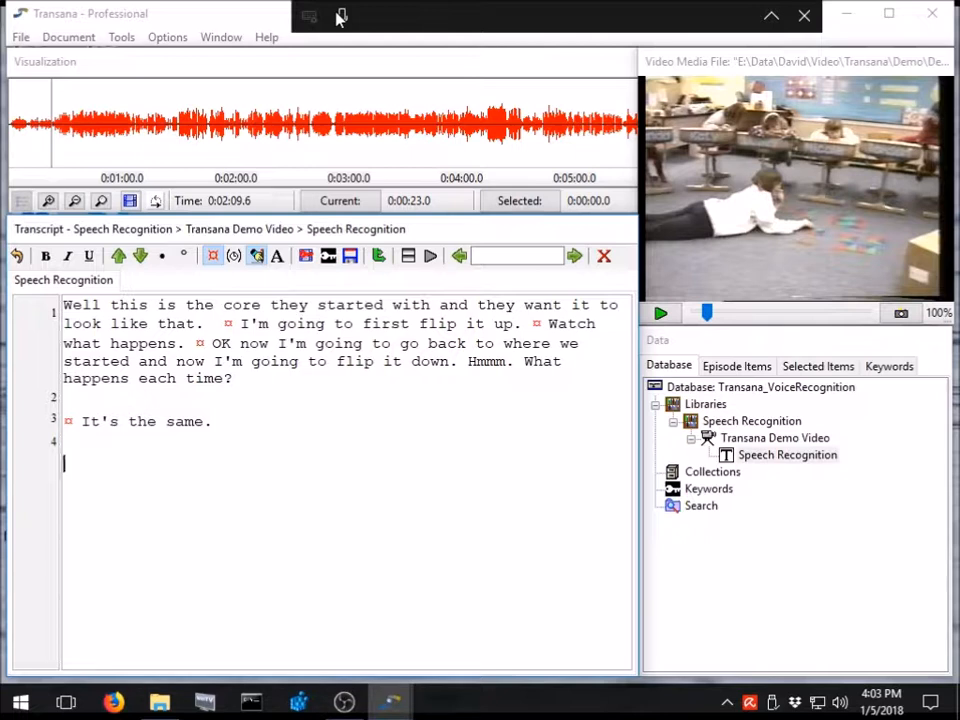
Dictate "It's the dot dot dot it goes to the same thing" as the next paragraph of the transcript.
{"action": "left_click", "coordinate": [340, 17]}
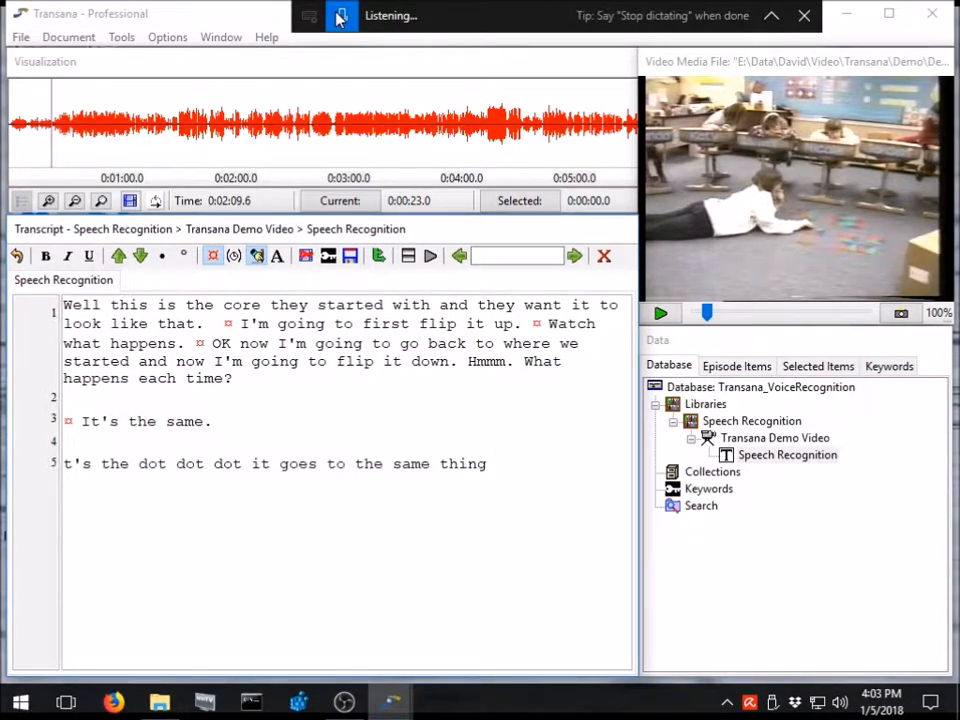
{"action": "left_click", "coordinate": [340, 18]}
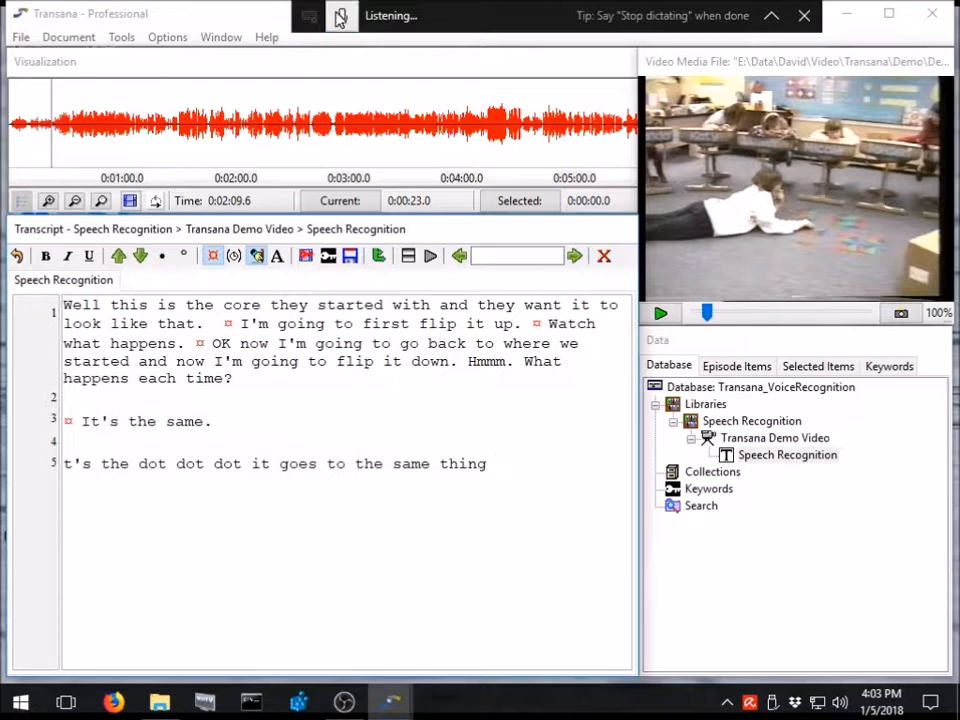
Correct the last dictated sentence to read "It's the ... it goes to the same thing.".
{"action": "left_click", "coordinate": [66, 463]}
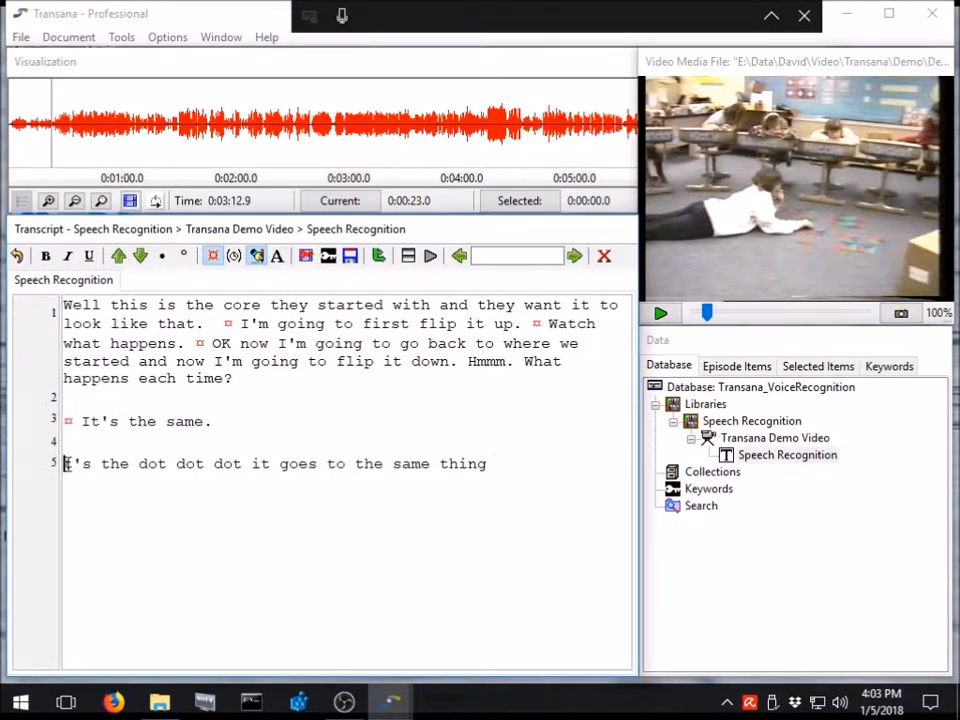
{"action": "type", "text": "I"}
{"action": "key", "text": "Right"}
{"action": "key", "text": "Right"}
{"action": "key", "text": "Right"}
{"action": "key", "text": "Right"}
{"action": "key", "text": "Right"}
{"action": "key", "text": "Right"}
{"action": "key", "text": "Right"}
{"action": "key", "text": "Right"}
{"action": "key", "text": "shift+Right"}
{"action": "key", "text": "shift+Right"}
{"action": "key", "text": "shift+Right"}
{"action": "key", "text": "shift+Right"}
{"action": "key", "text": "shift+Right"}
{"action": "key", "text": "shift+Right"}
{"action": "key", "text": "shift+Right"}
{"action": "key", "text": "shift+Right"}
{"action": "key", "text": "shift+Right"}
{"action": "key", "text": "shift+Right"}
{"action": "key", "text": "shift+Right"}
{"action": "type", "text": "..."}
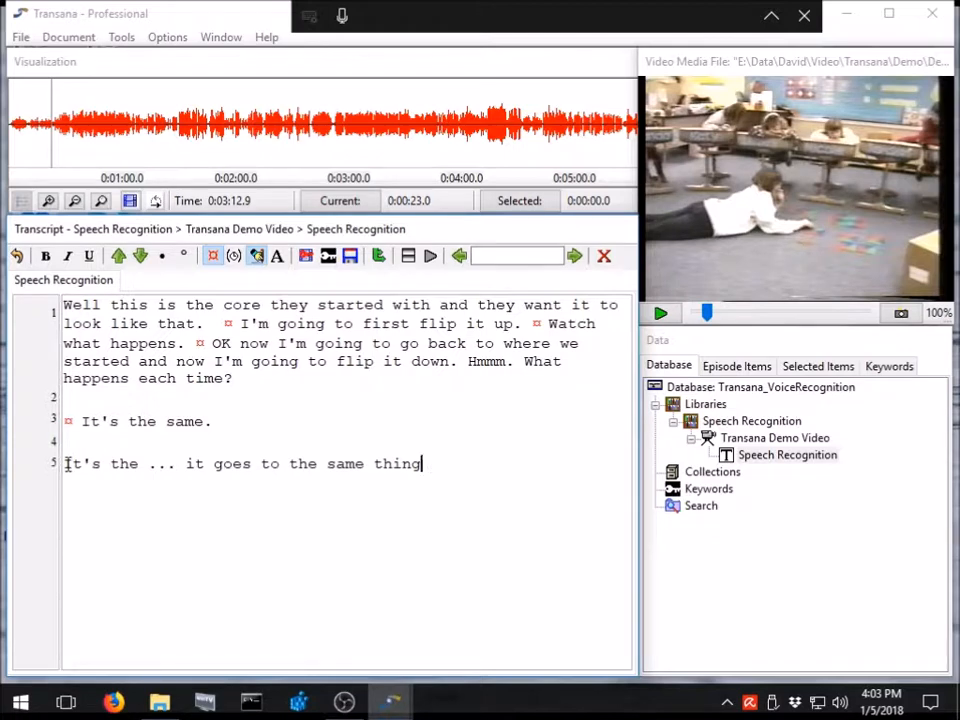
{"action": "type", "text": "."}
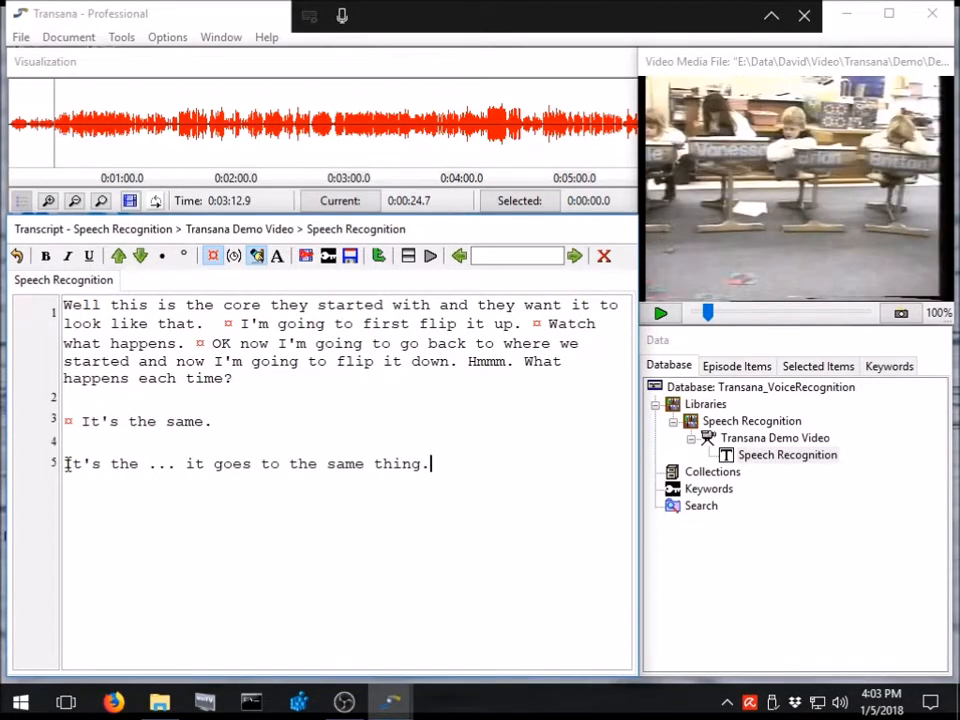
Play the next passage, start a new paragraph after a blank line and dictate "Flipping it up, or...".
{"action": "key", "text": "ctrl+s"}
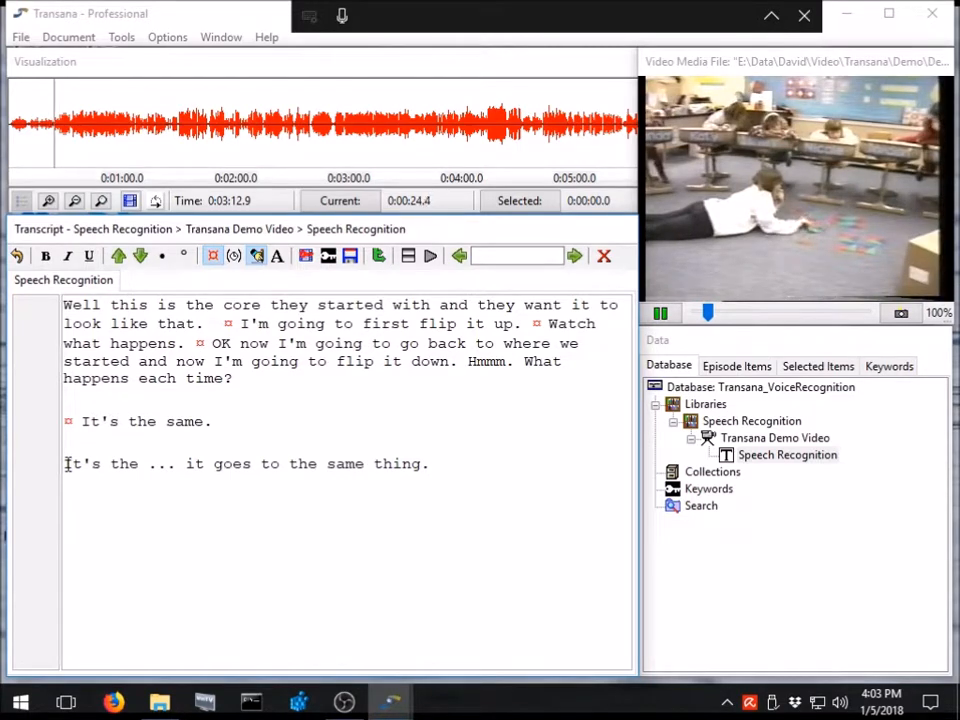
{"action": "key", "text": "ctrl+s"}
{"action": "key", "text": "Return"}
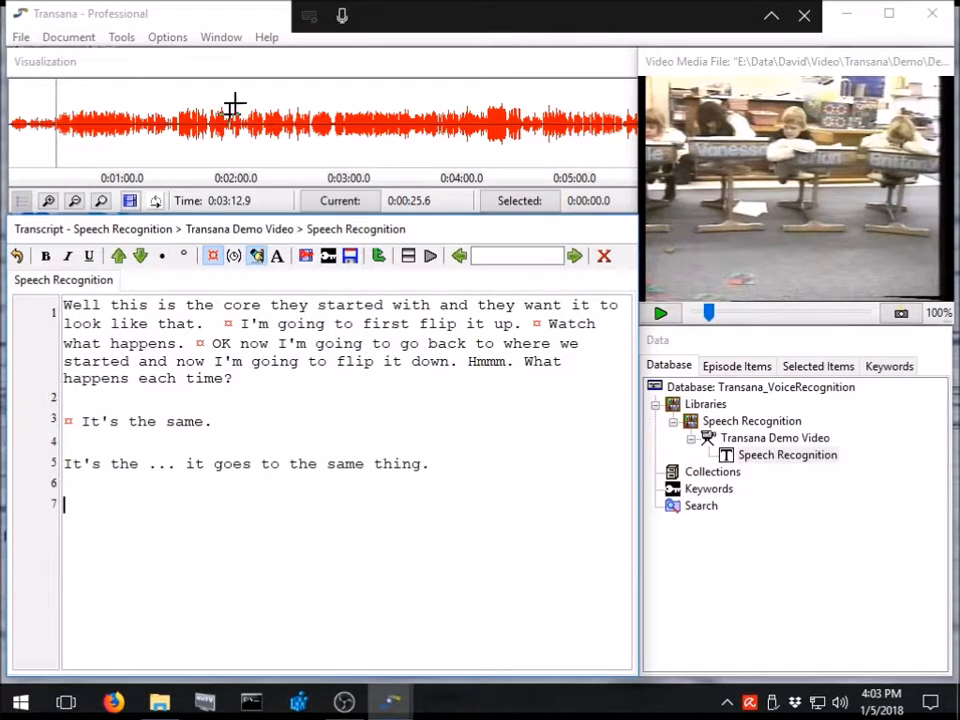
{"action": "left_click", "coordinate": [341, 17]}
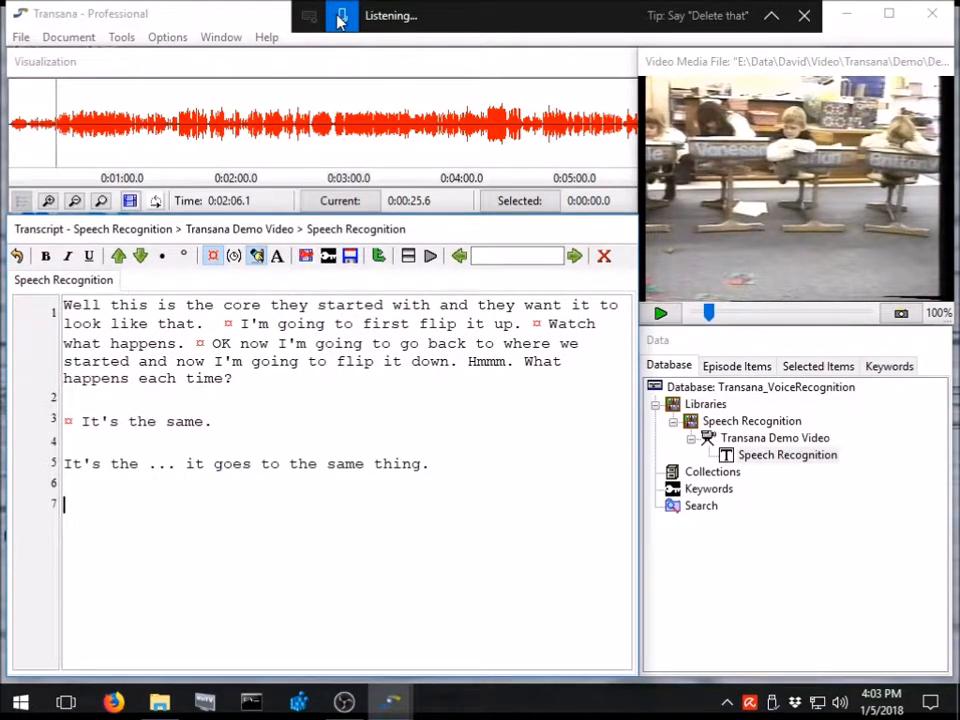
Play the next few seconds and dictate "Ha, do you think we have to test it on their core square?" on the same line.
{"action": "key", "text": "ctrl+s"}
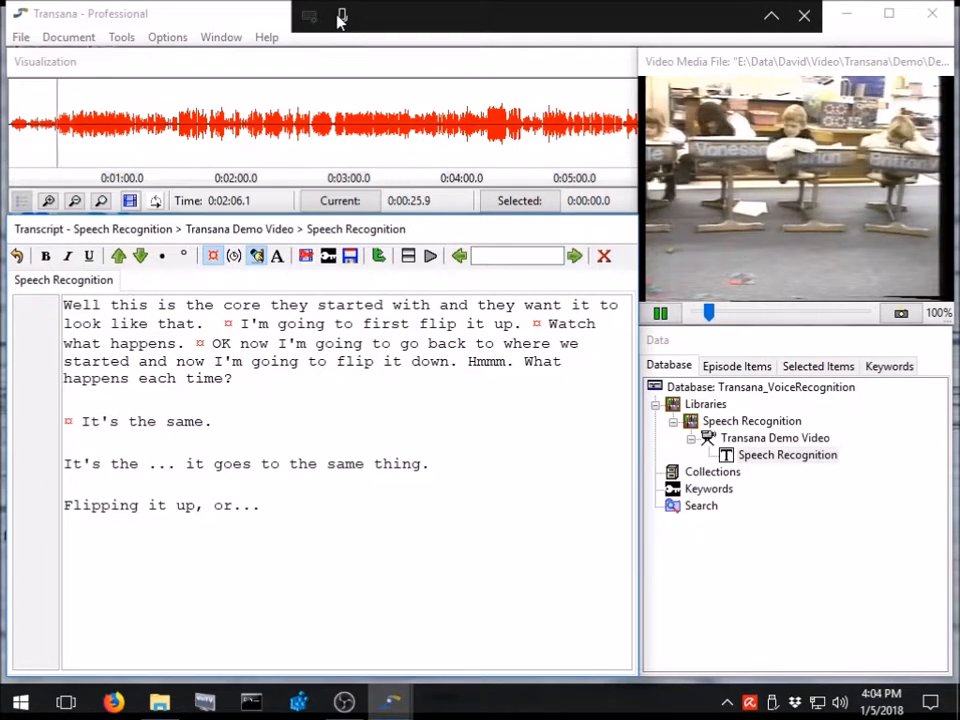
{"action": "key", "text": "ctrl+s"}
{"action": "left_click", "coordinate": [340, 16]}
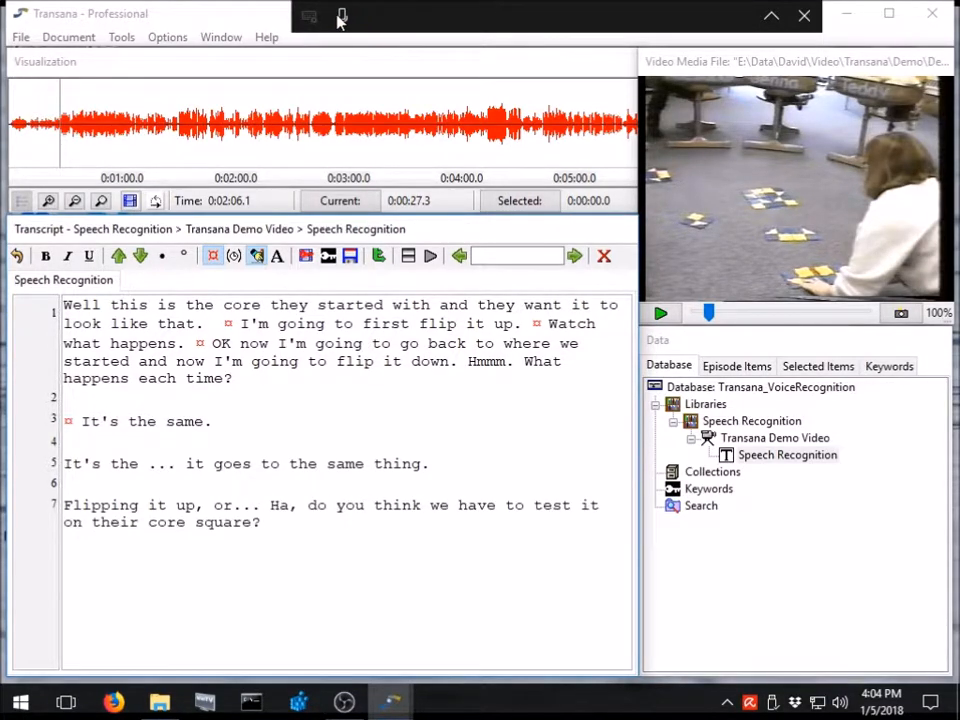
Change "Ha" to "Huh" in the core square question.
{"action": "key", "text": "Up"}
{"action": "key", "text": "Right"}
{"action": "key", "text": "Delete"}
{"action": "type", "text": "uh"}
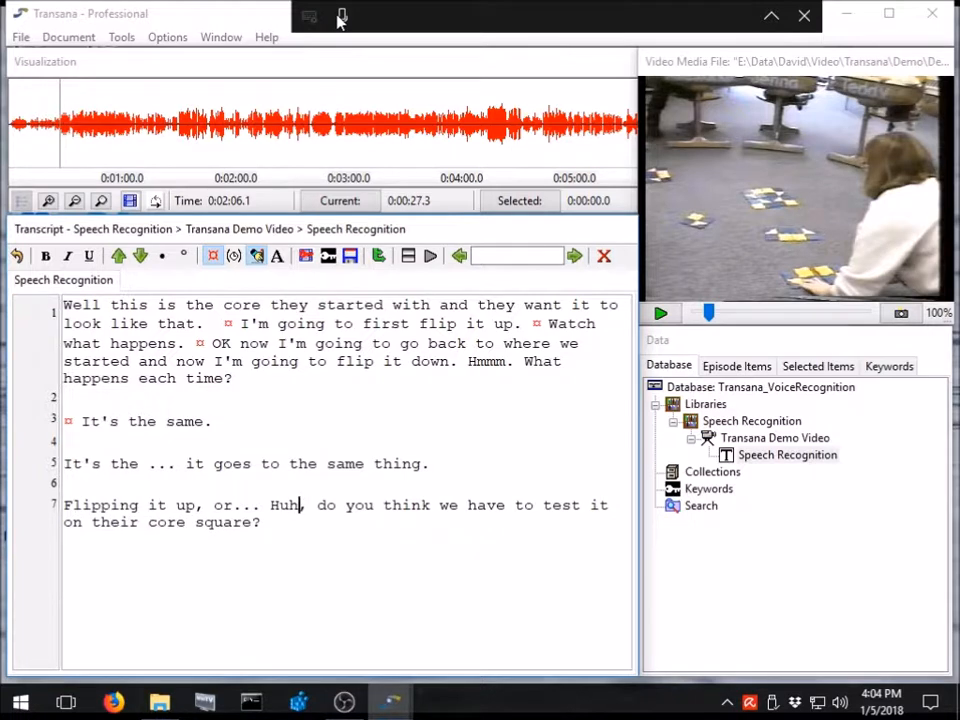
Start a new paragraph with a time code after the core square question, play the reply and transcribe it as "Yeah".
{"action": "key", "text": "Return"}
{"action": "key", "text": "Return"}
{"action": "key", "text": "ctrl+t"}
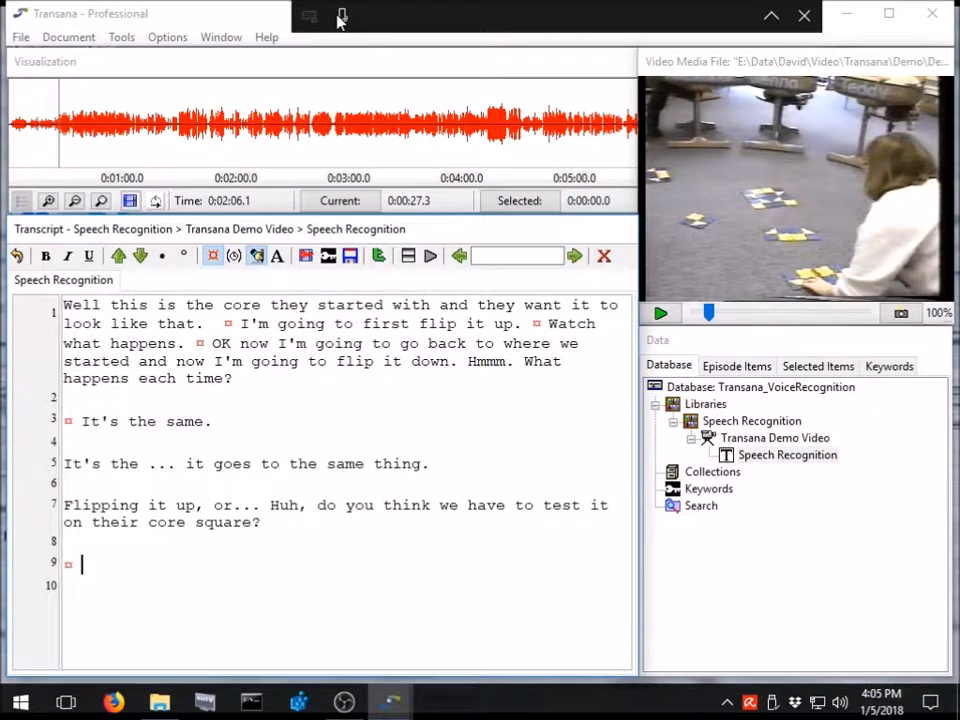
{"action": "key", "text": "ctrl+s"}
{"action": "key", "text": "ctrl+s"}
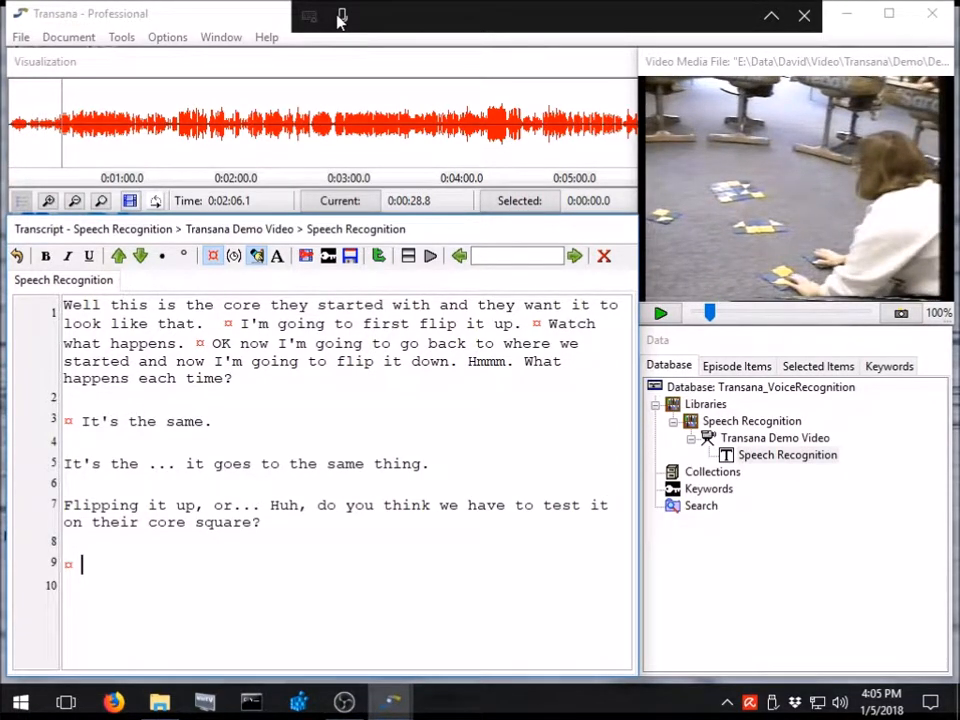
{"action": "type", "text": "Yeah"}
Add a time-coded paragraph after "Yeah", play the next passage and dictate "Alright. OK, now, are they the same thing.".
{"action": "key", "text": "Return"}
{"action": "key", "text": "Return"}
{"action": "key", "text": "ctrl+s"}
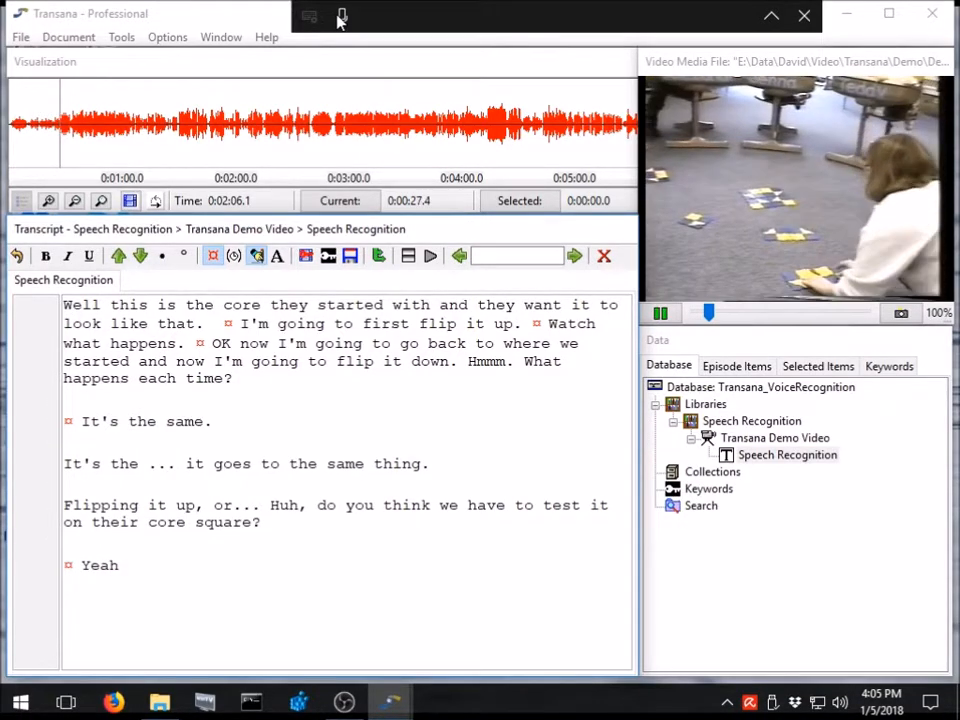
{"action": "key", "text": "ctrl+s"}
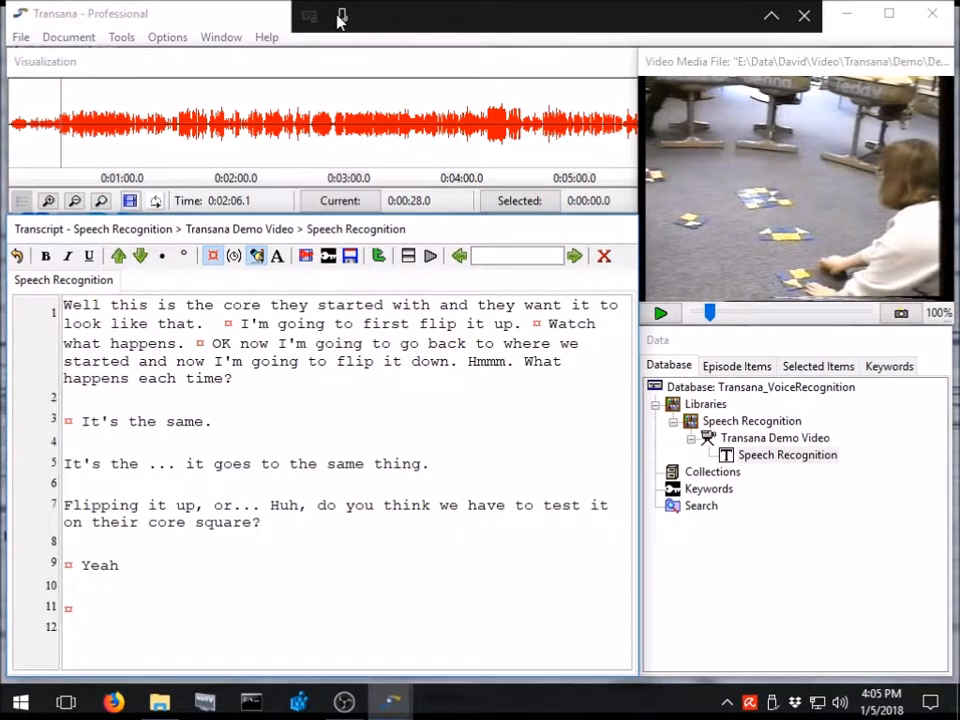
{"action": "key", "text": "ctrl+s"}
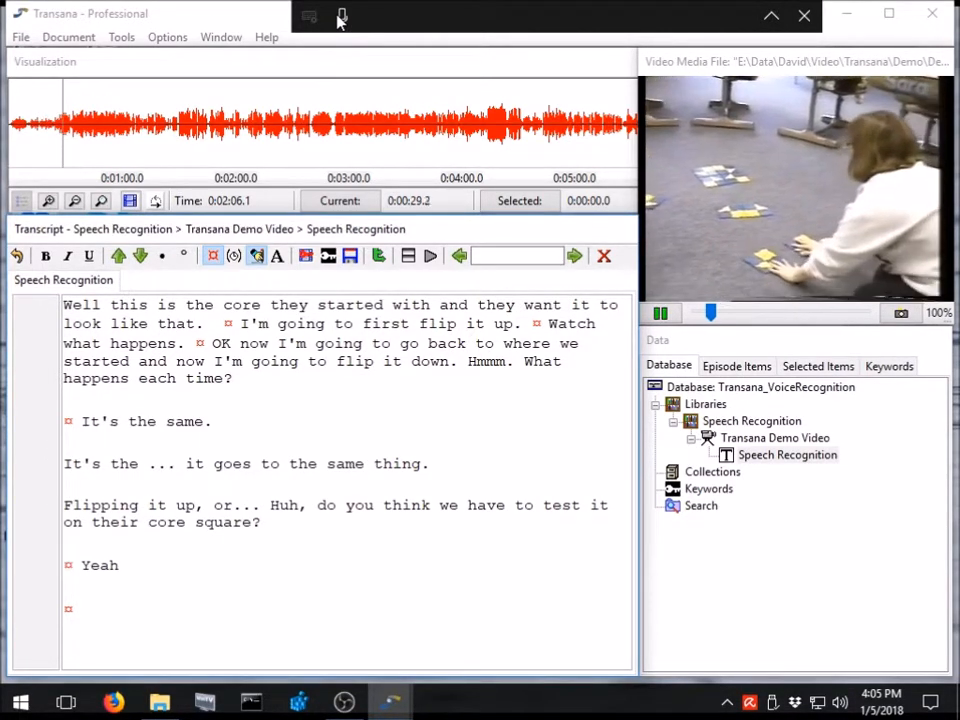
{"action": "key", "text": "ctrl+s"}
{"action": "left_click", "coordinate": [341, 17]}
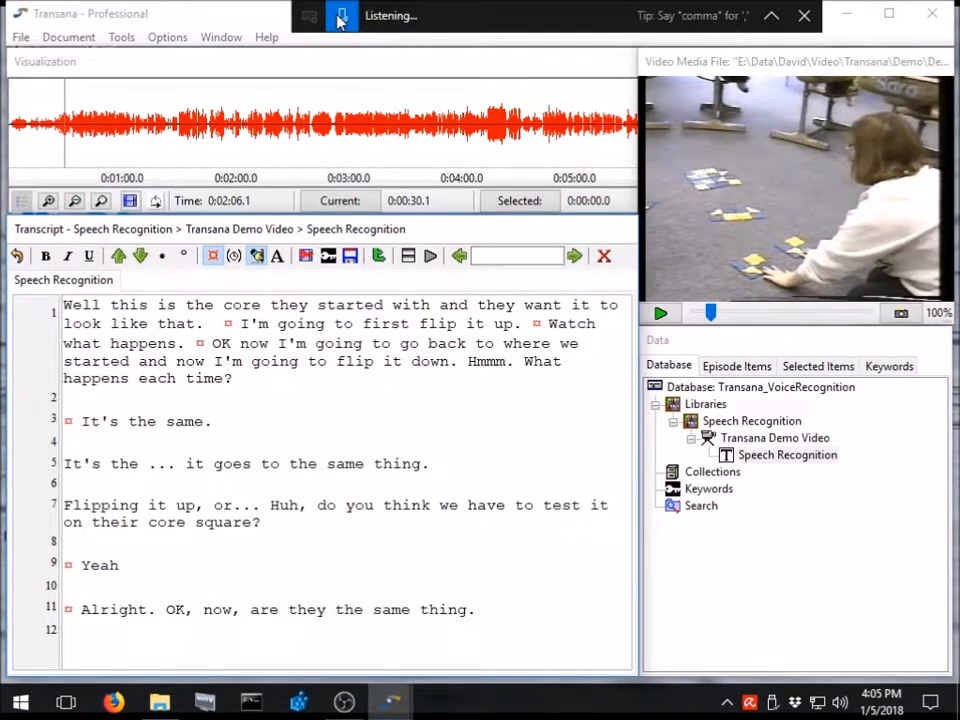
{"action": "left_click", "coordinate": [340, 20]}
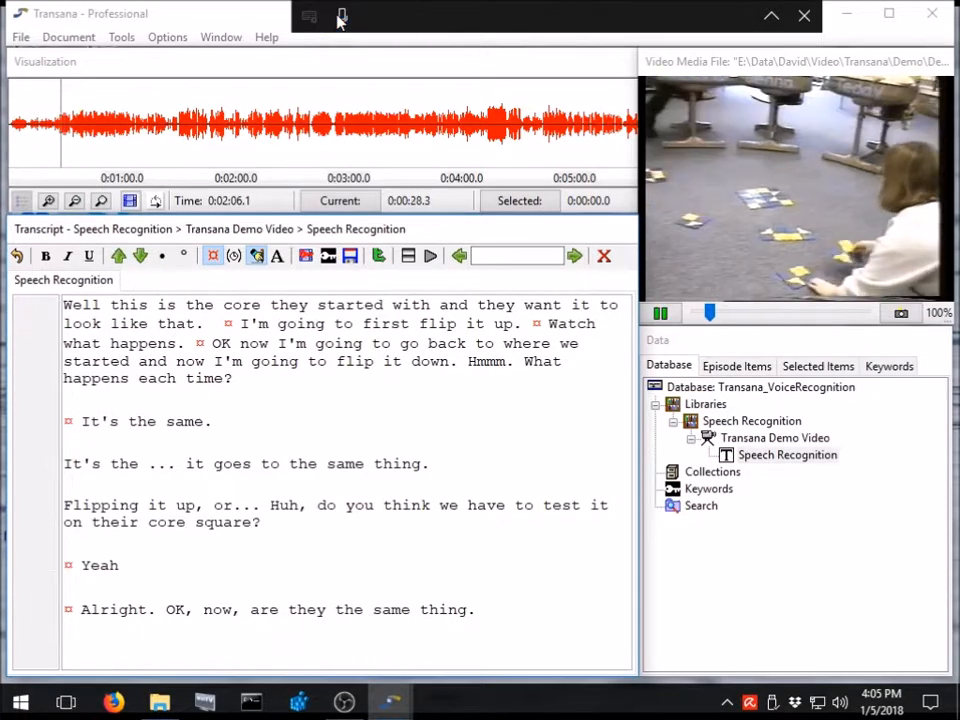
Remove "thing." from the last dictated sentence and end it with a question mark after "same".
{"action": "key", "text": "BackSpace"}
{"action": "key", "text": "BackSpace"}
{"action": "key", "text": "BackSpace"}
{"action": "key", "text": "BackSpace"}
{"action": "key", "text": "BackSpace"}
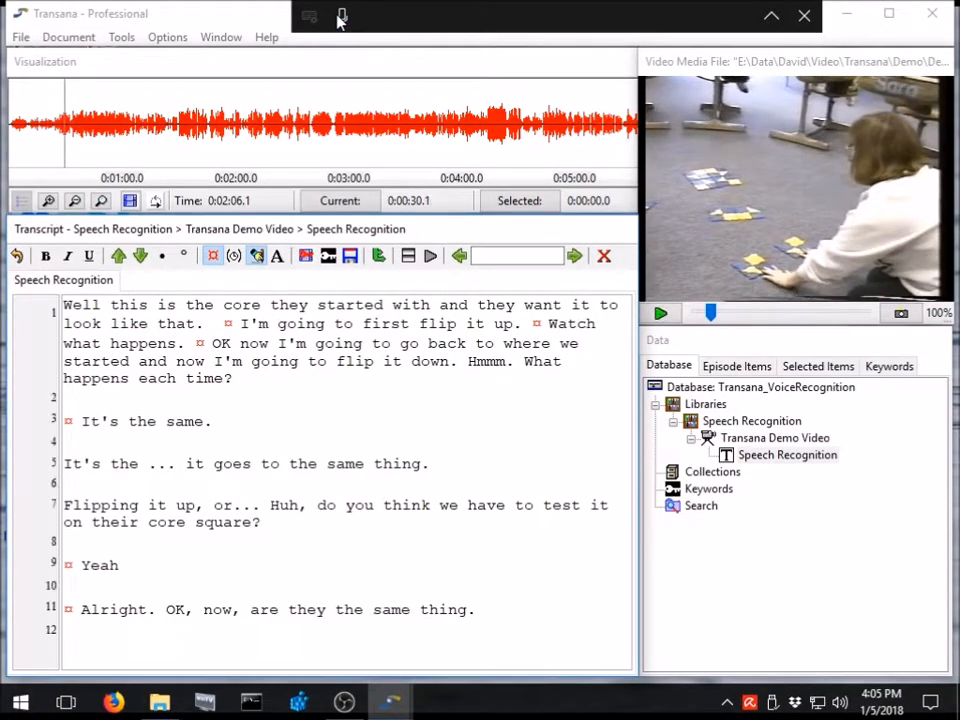
{"action": "key", "text": "BackSpace"}
{"action": "key", "text": "BackSpace"}
{"action": "key", "text": "BackSpace"}
{"action": "type", "text": "?"}
Start a new paragraph with a time code, play the children's answers and dictate "Yeah yes yeah".
{"action": "key", "text": "Return"}
{"action": "key", "text": "Return"}
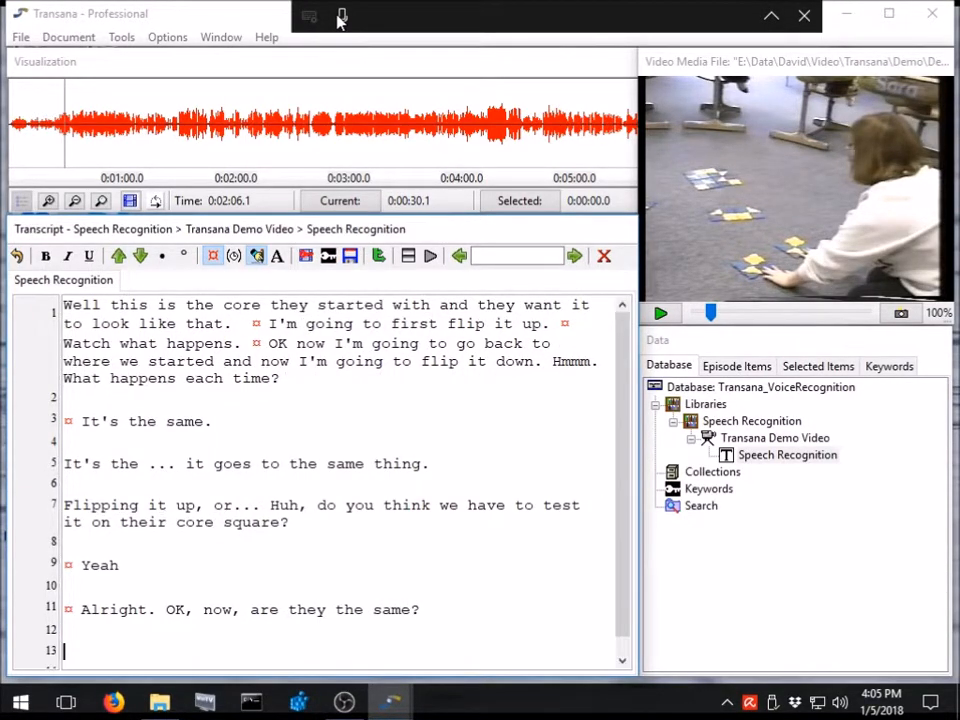
{"action": "key", "text": "ctrl+t"}
{"action": "key", "text": "ctrl+s"}
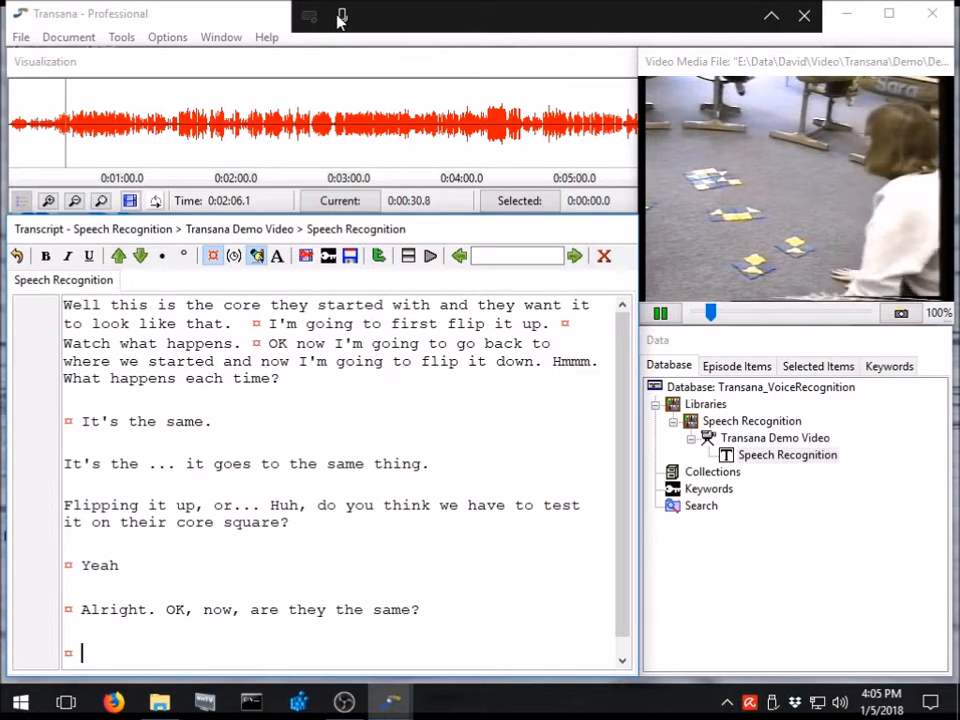
{"action": "key", "text": "ctrl+s"}
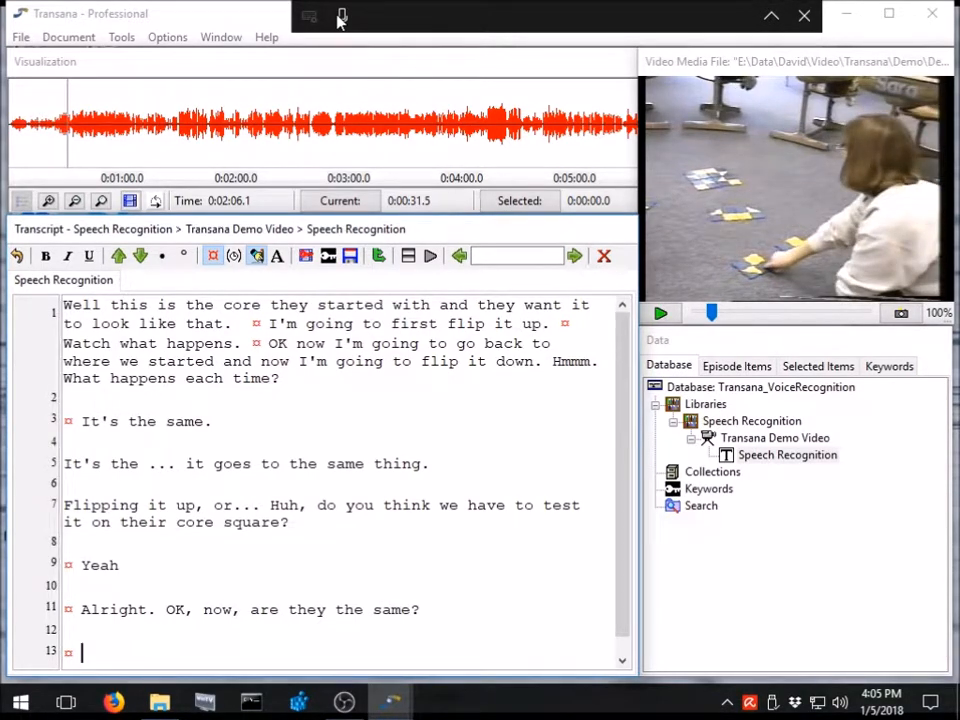
{"action": "left_click", "coordinate": [341, 18]}
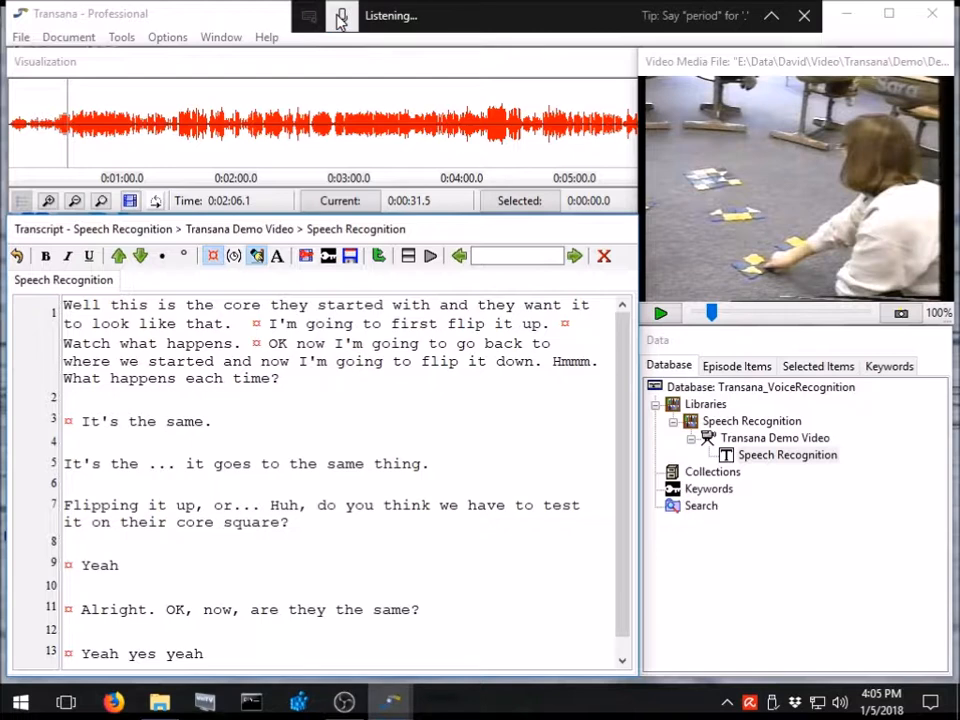
{"action": "left_click", "coordinate": [341, 18]}
Split "Yeah yes yeah" into three separate lines, one answer per line.
{"action": "key", "text": "Left"}
{"action": "key", "text": "Left"}
{"action": "key", "text": "Left"}
{"action": "key", "text": "Left"}
{"action": "key", "text": "Left"}
{"action": "key", "text": "Left"}
{"action": "key", "text": "Left"}
{"action": "key", "text": "Left"}
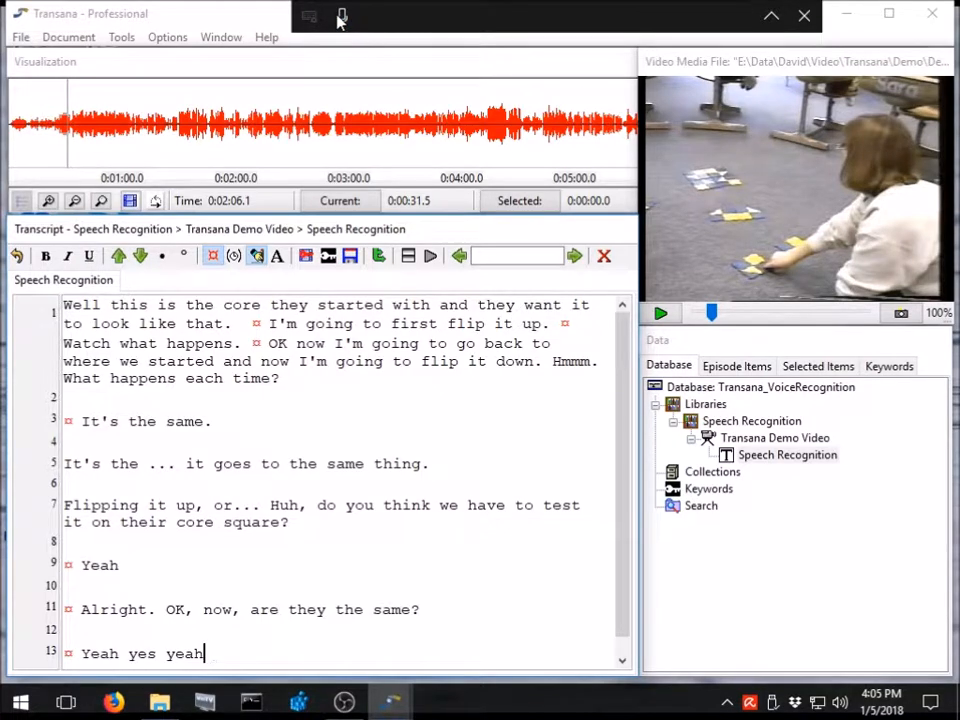
{"action": "key", "text": "Return"}
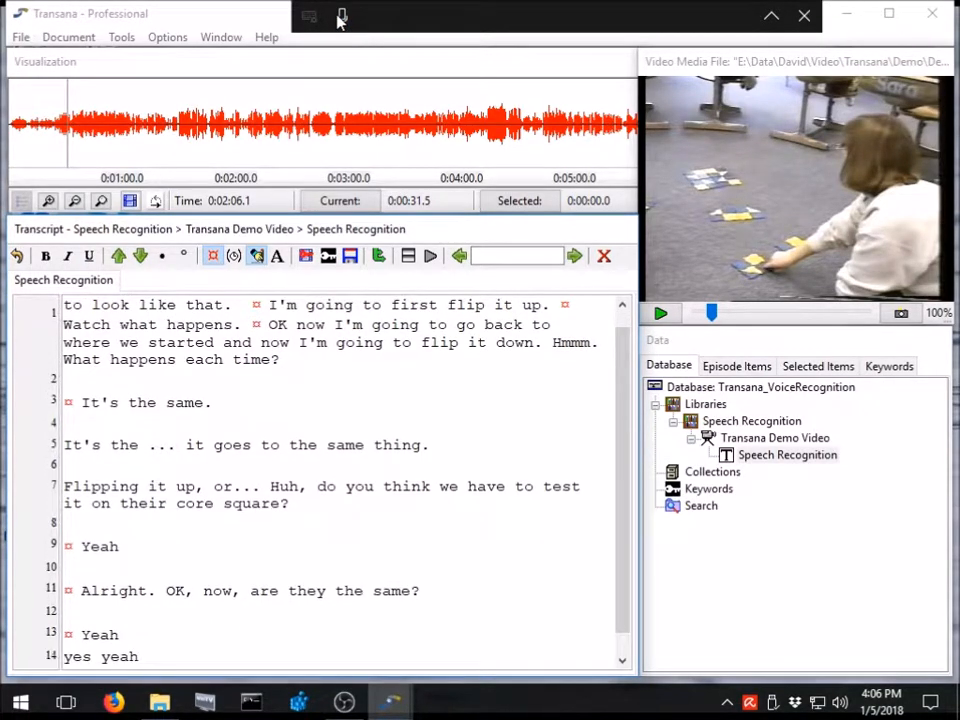
{"action": "key", "text": "Right"}
{"action": "key", "text": "Right"}
{"action": "key", "text": "Right"}
{"action": "key", "text": "Return"}
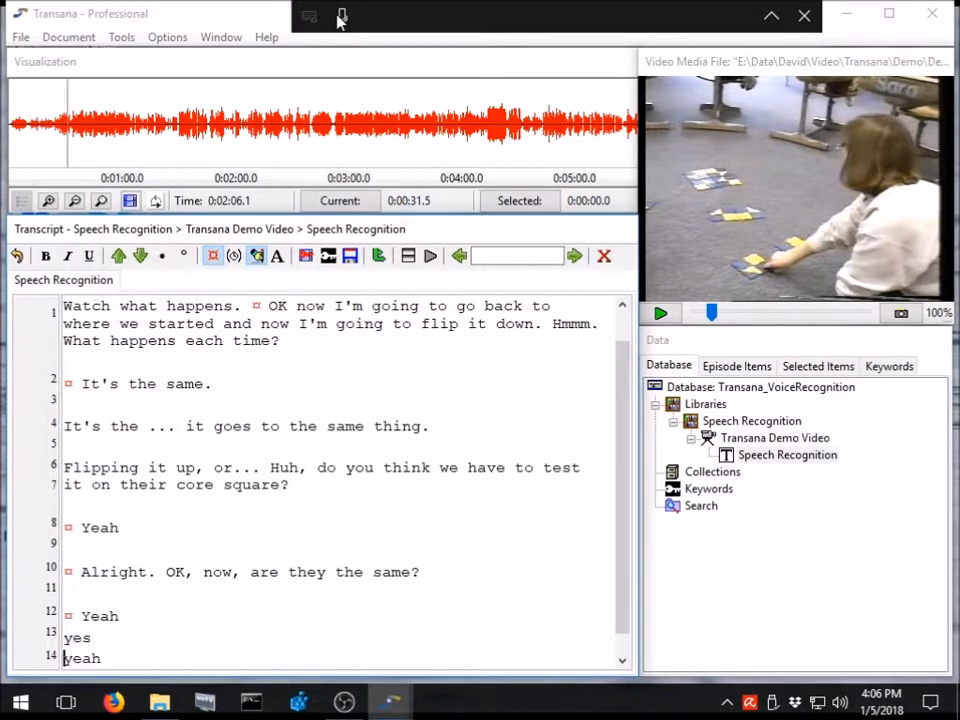
Add a time-coded paragraph after the three answers, play the next passage and dictate "I'm going to flip this one up, maybe.".
{"action": "key", "text": "End"}
{"action": "key", "text": "Return"}
{"action": "key", "text": "Return"}
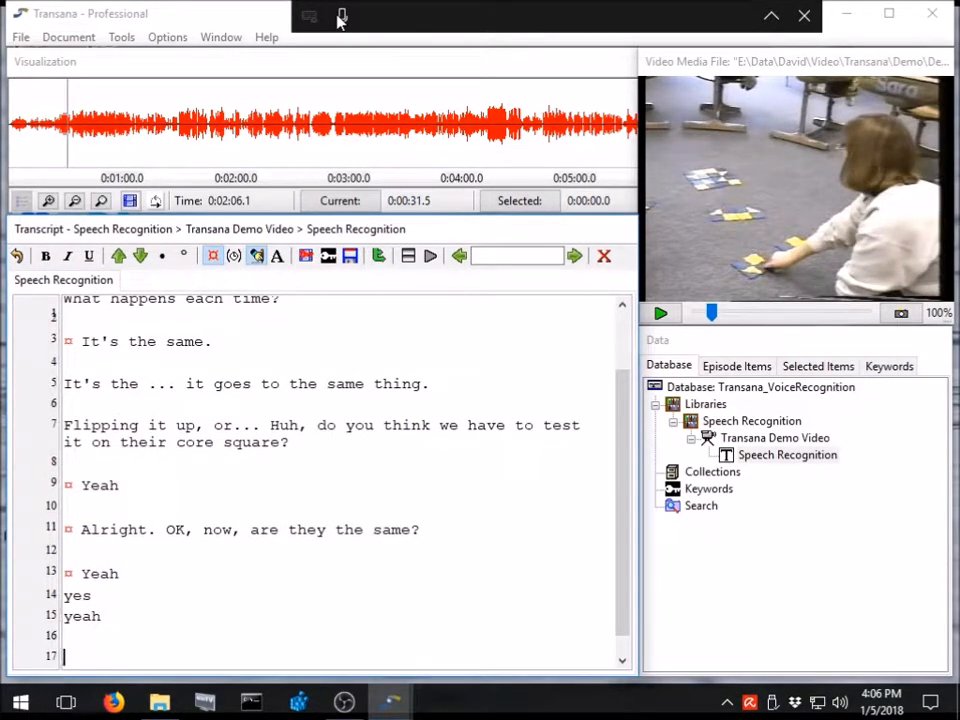
{"action": "key", "text": "ctrl+s"}
{"action": "key", "text": "ctrl+s"}
{"action": "key", "text": "ctrl+t"}
{"action": "key", "text": "ctrl+s"}
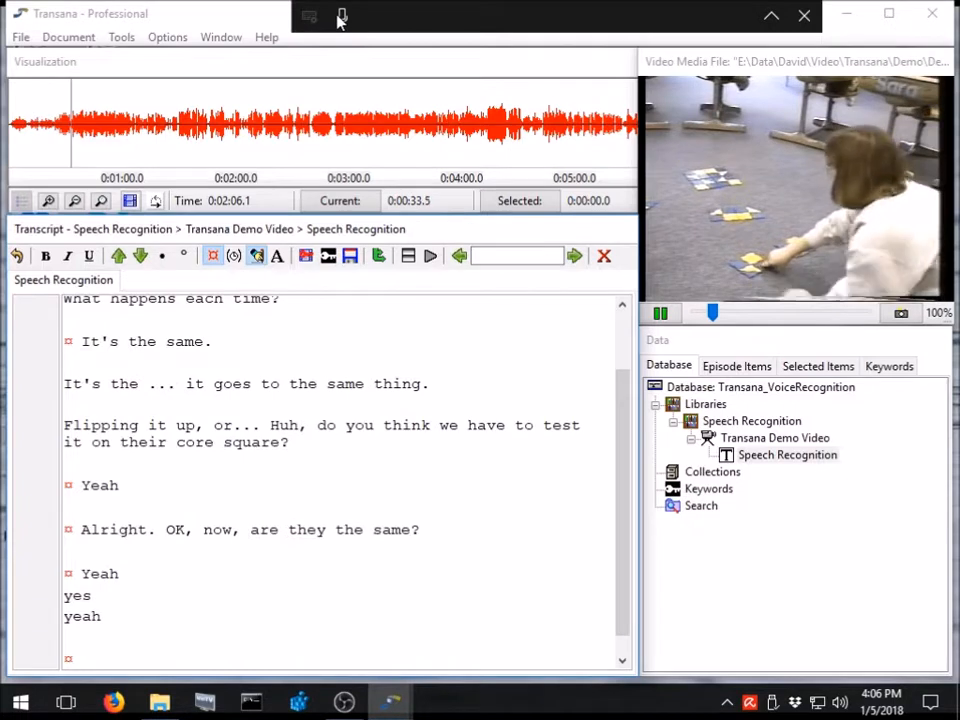
{"action": "key", "text": "ctrl+s"}
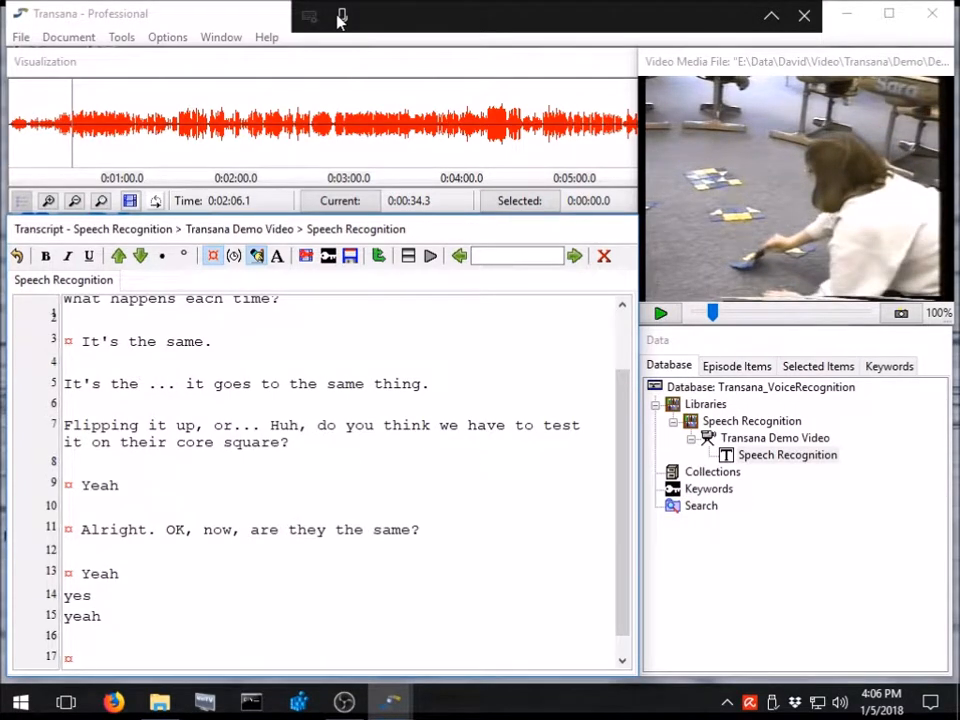
{"action": "left_click", "coordinate": [340, 18]}
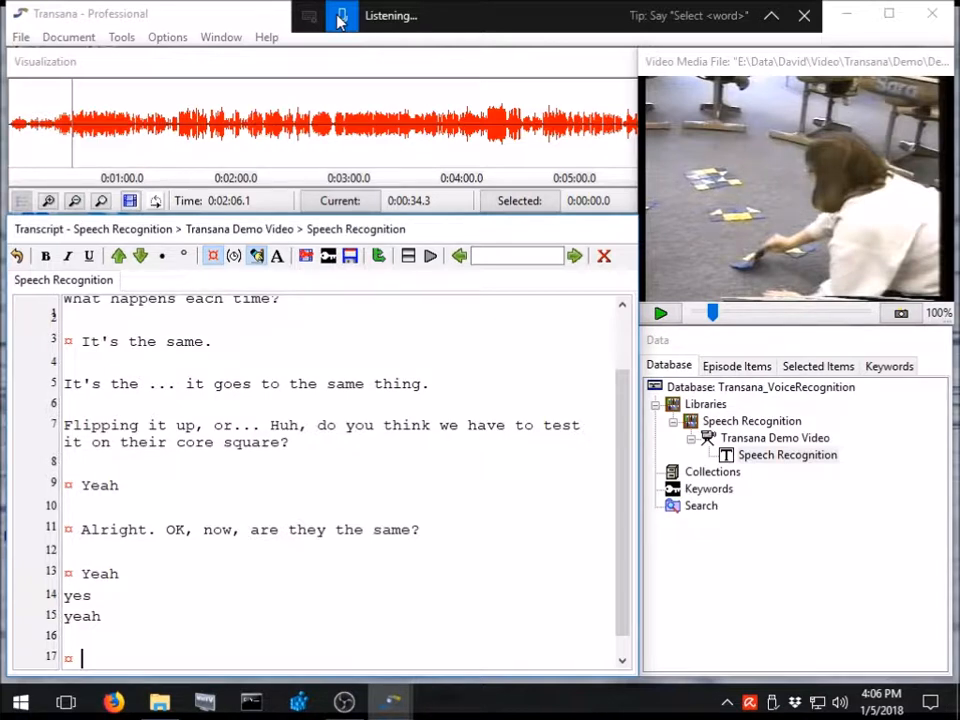
{"action": "left_click", "coordinate": [340, 18]}
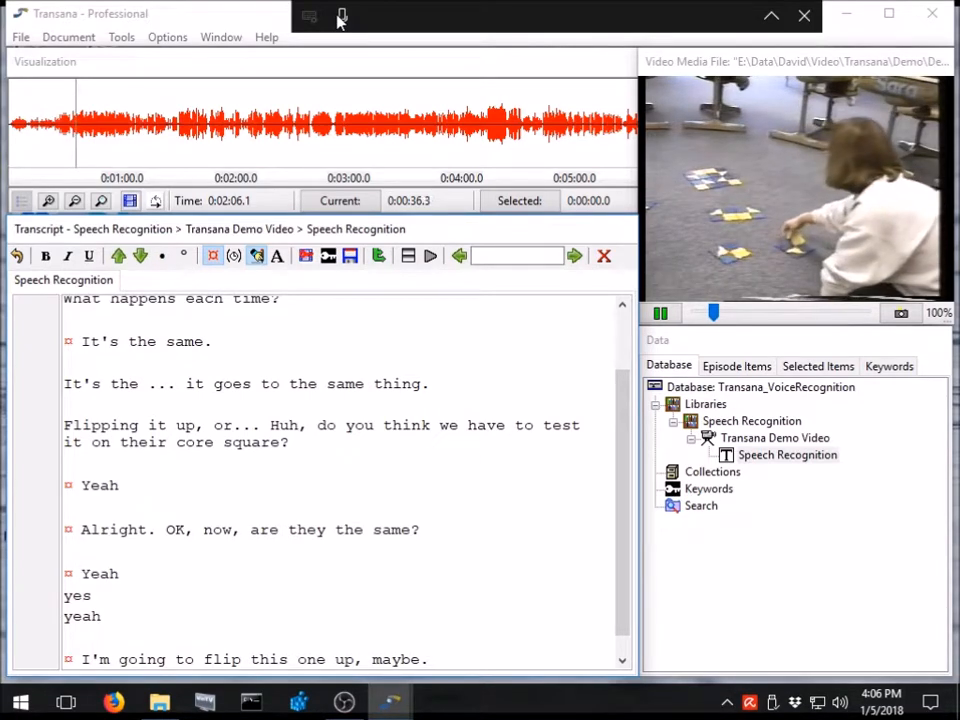
Play the next few seconds of the video and start dictating after the "flip this one up" sentence.
{"action": "key", "text": "ctrl+s"}
{"action": "left_click", "coordinate": [340, 18]}
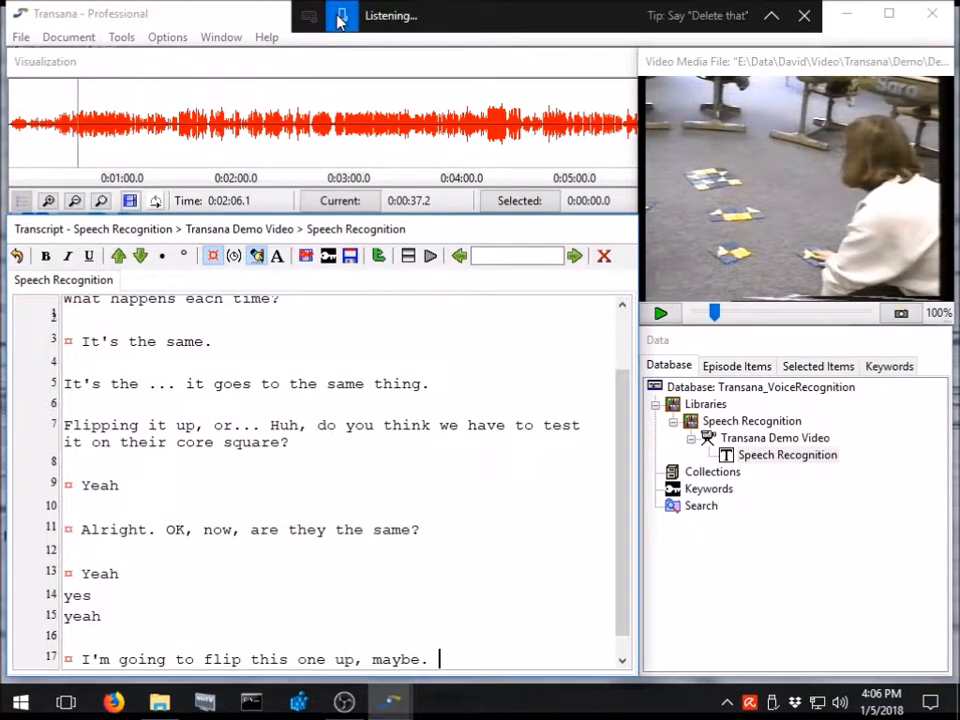